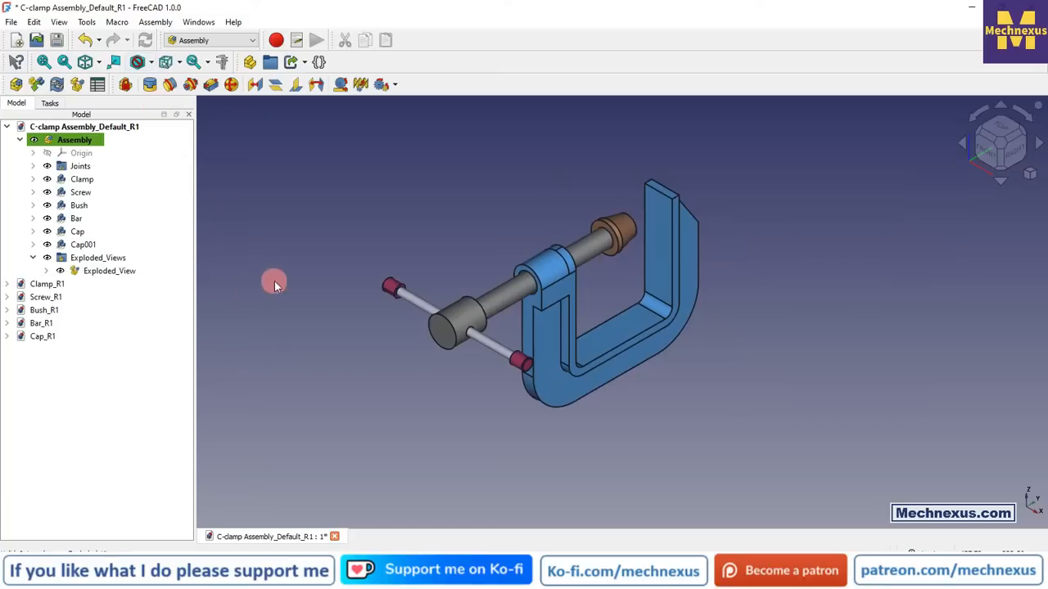
Step: Open the existing exploded view of the C-clamp assembly and examine how its parts are separated
double_click(125, 272)
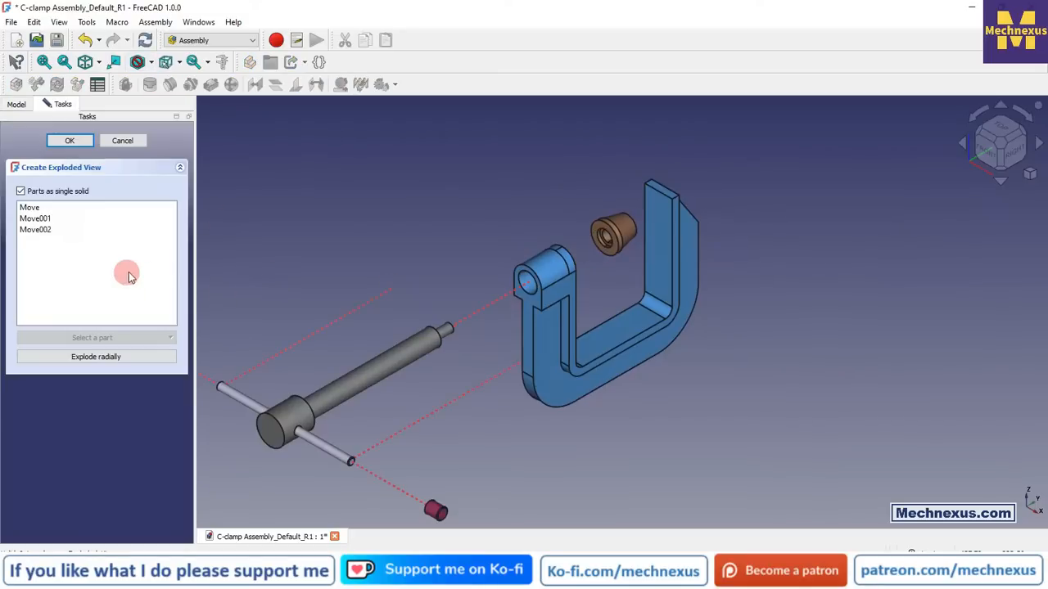
scroll(476, 196, "down", 2)
scroll(303, 331, "up", 2)
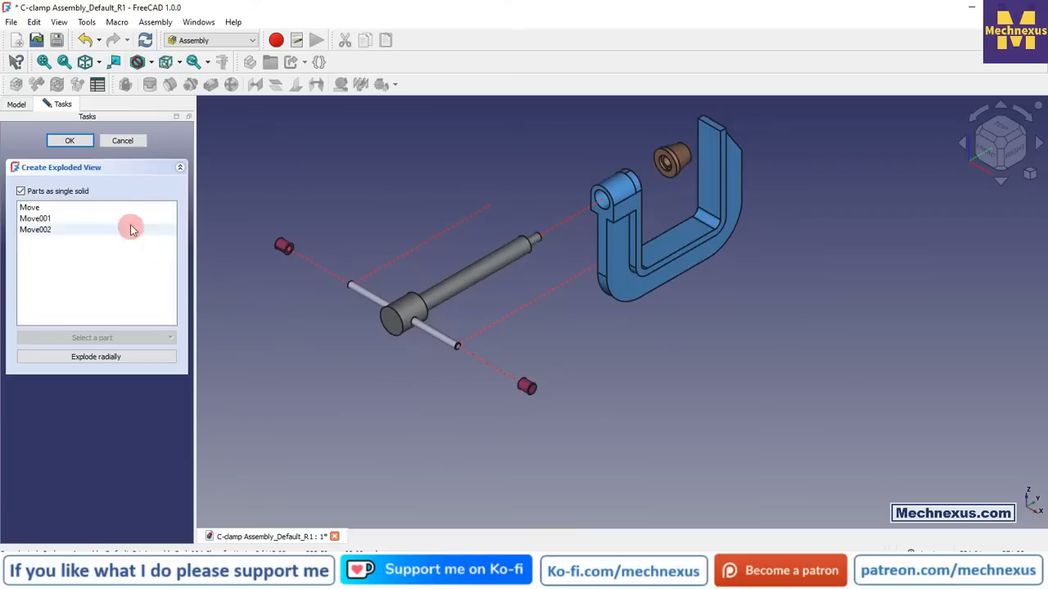
left_click(69, 141)
double_click(74, 271)
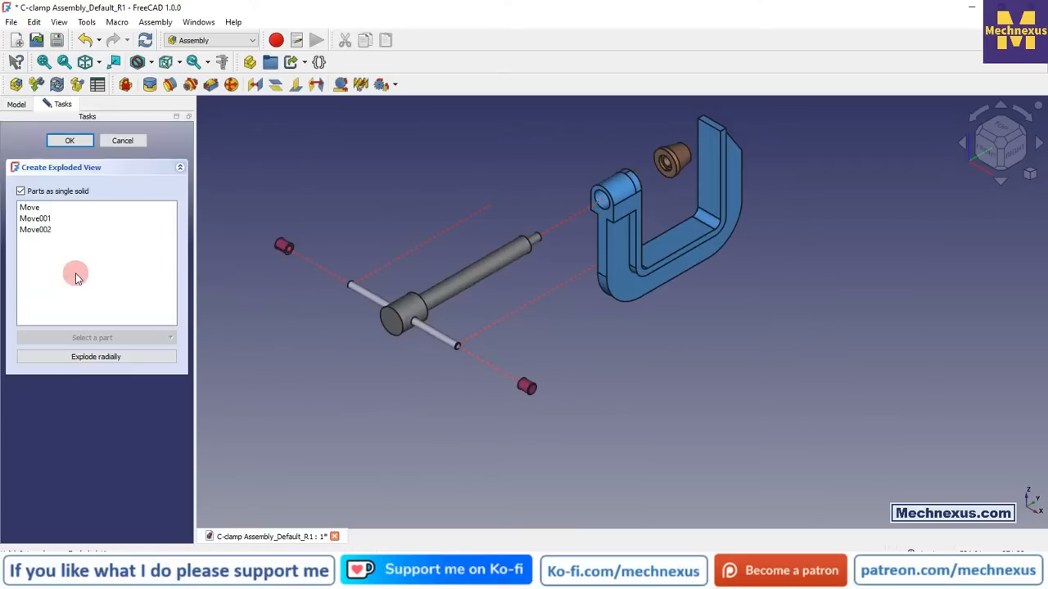
scroll(414, 203, "up", 2)
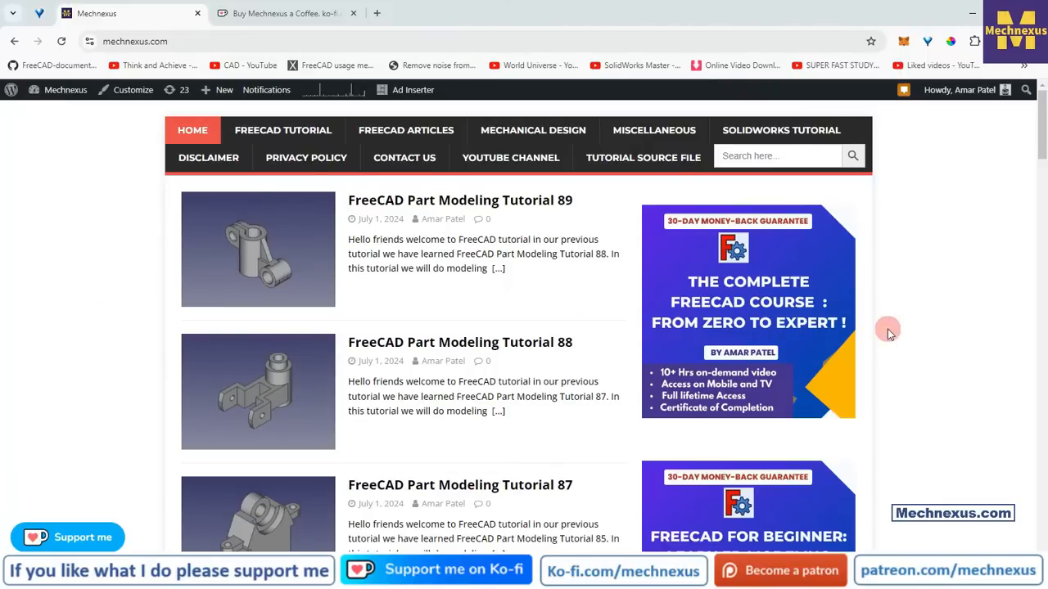
Step: Switch to the browser and look through the tutorial listings on the mechnexus.com home page
scroll(890, 333, "down", 2)
scroll(889, 333, "down", 2)
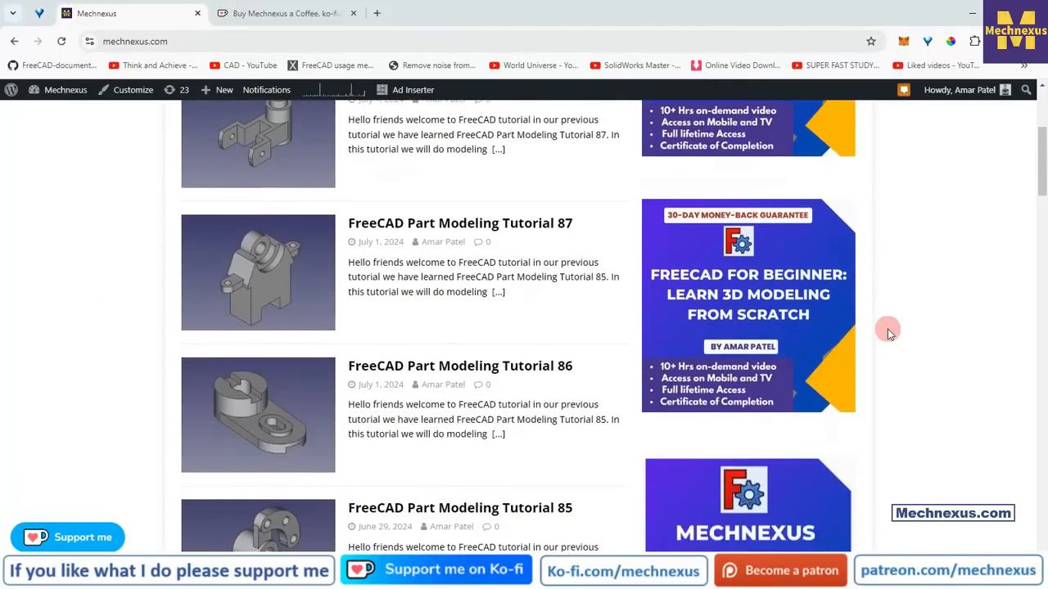
scroll(890, 333, "down", 1)
scroll(889, 333, "up", 4)
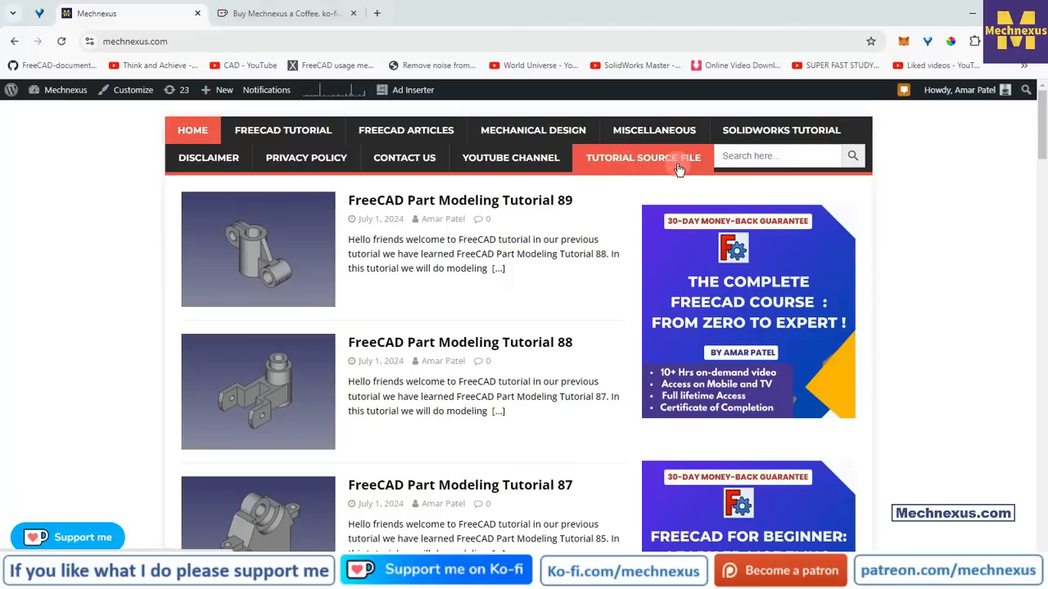
Step: Look over the Mechnexus support page on Ko-fi and return to the mechnexus.com page
left_click(255, 18)
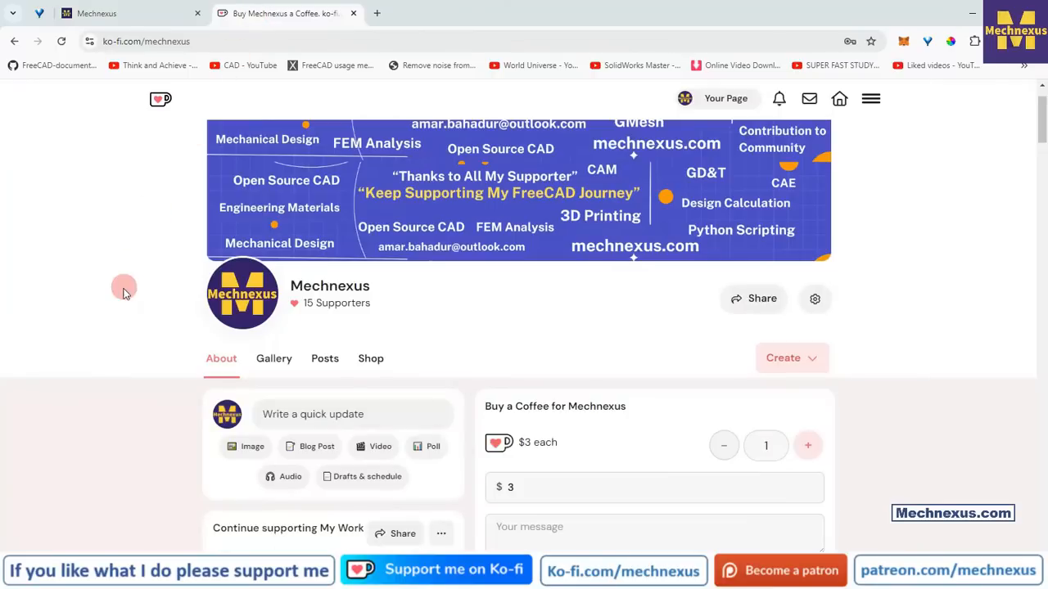
scroll(519, 344, "up", 1)
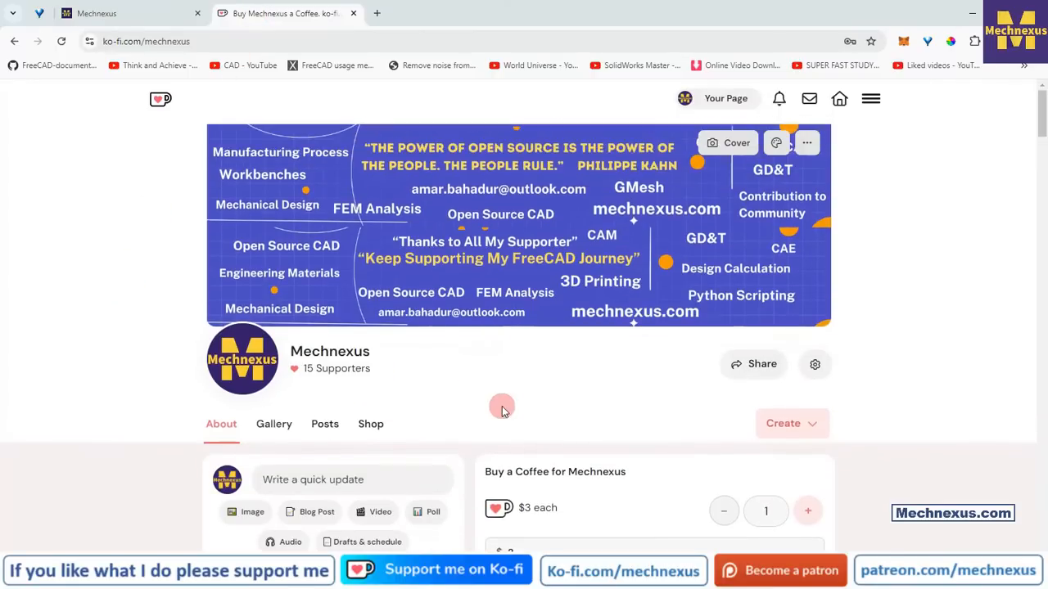
scroll(488, 387, "down", 1)
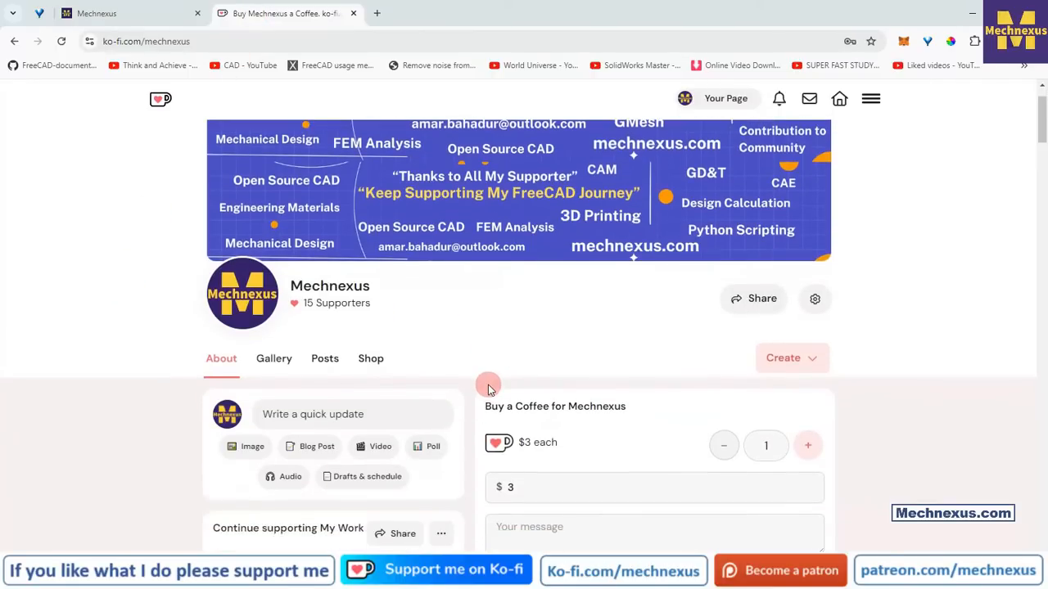
scroll(496, 350, "down", 1)
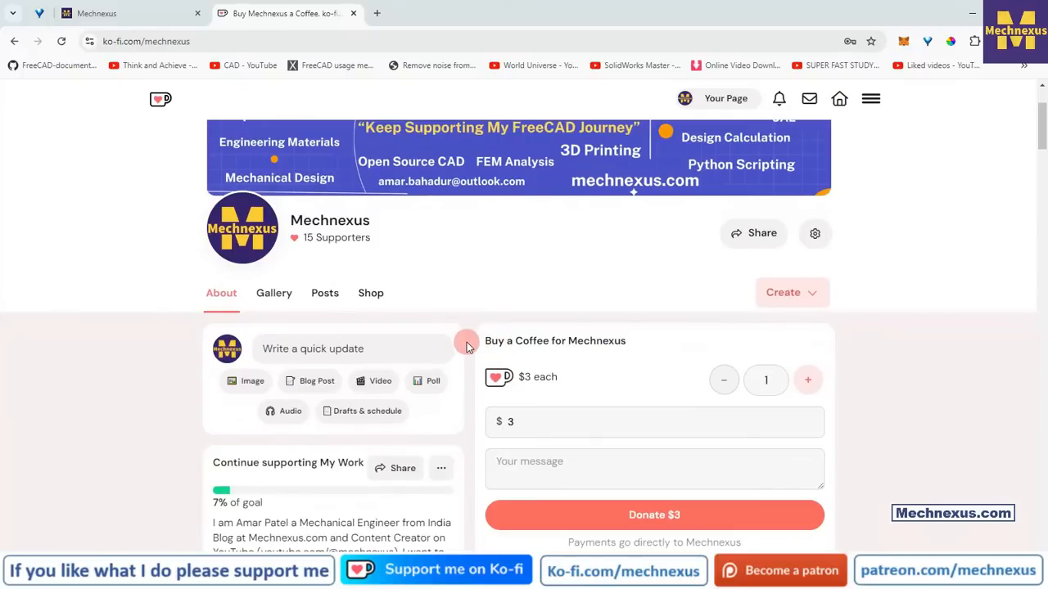
scroll(466, 344, "down", 2)
scroll(466, 344, "up", 3)
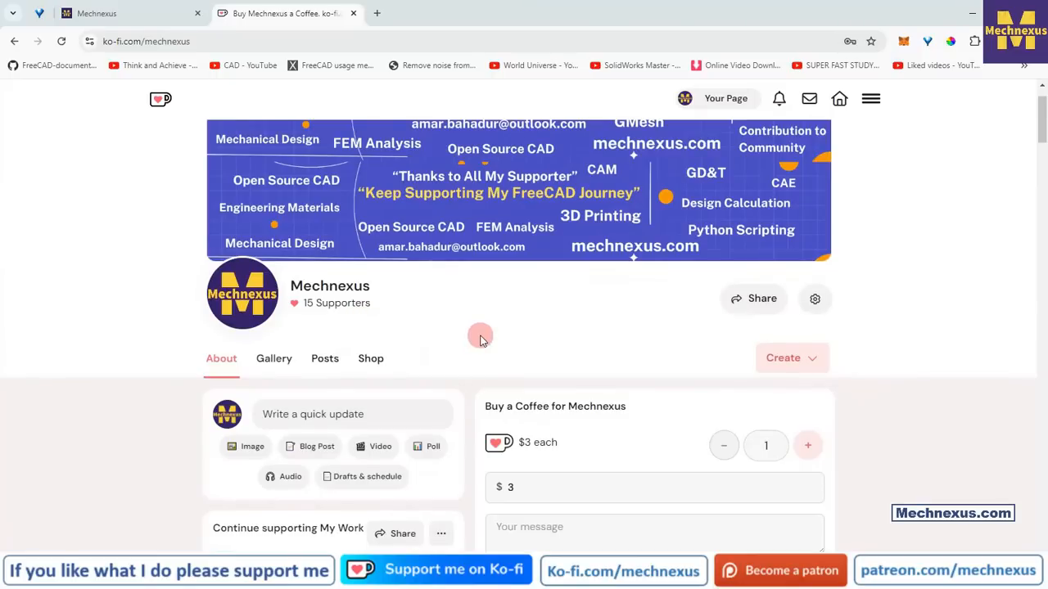
scroll(481, 339, "down", 2)
scroll(481, 344, "down", 1)
scroll(481, 344, "up", 4)
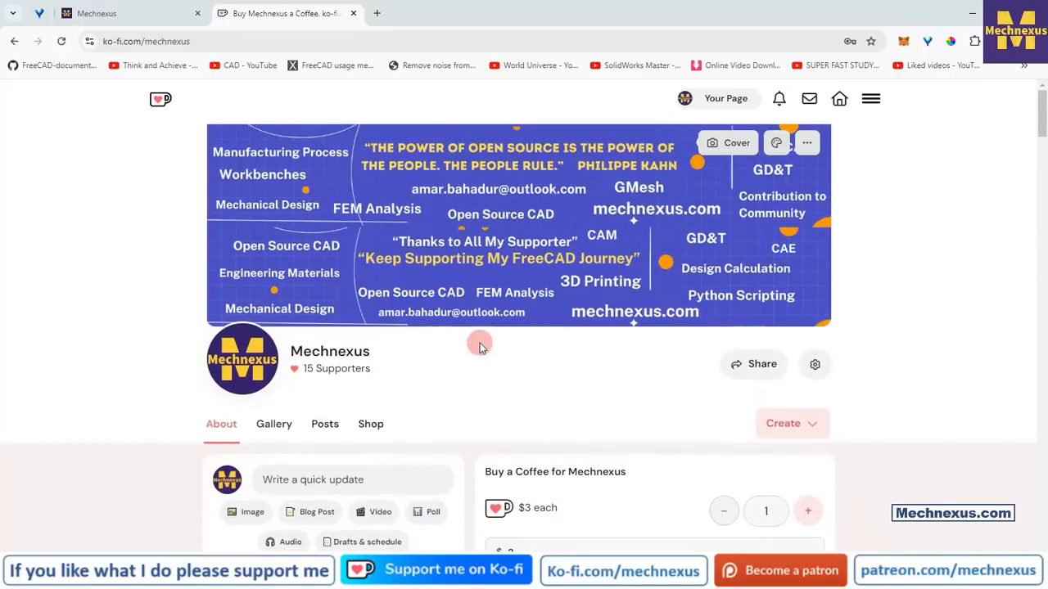
left_click(146, 13)
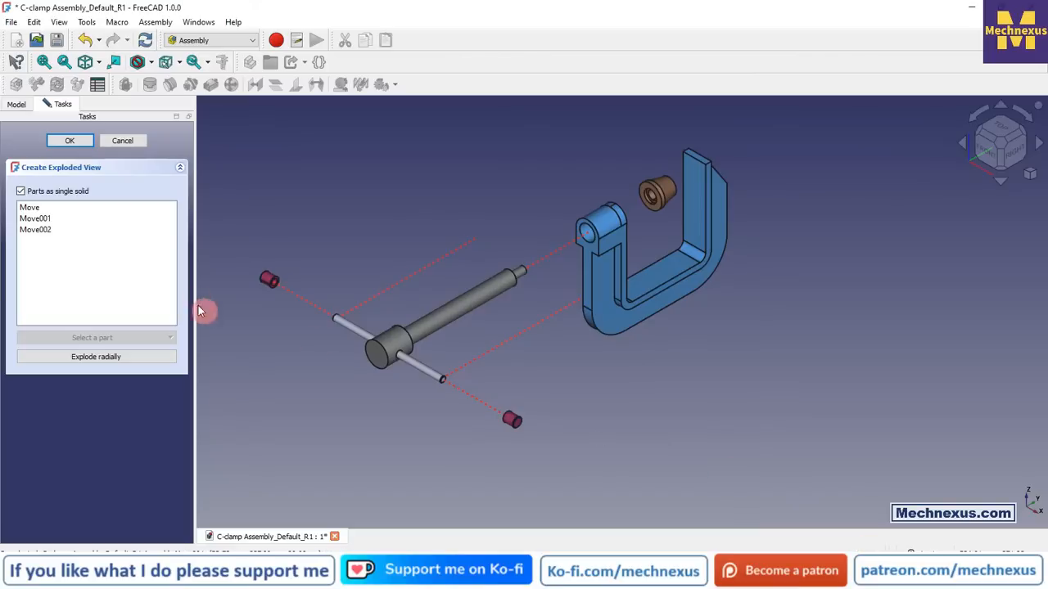
Step: Switch back to FreeCAD and compare the assembled C-clamp with its exploded view, leaving the exploded view closed
left_click(88, 140)
left_click(89, 273)
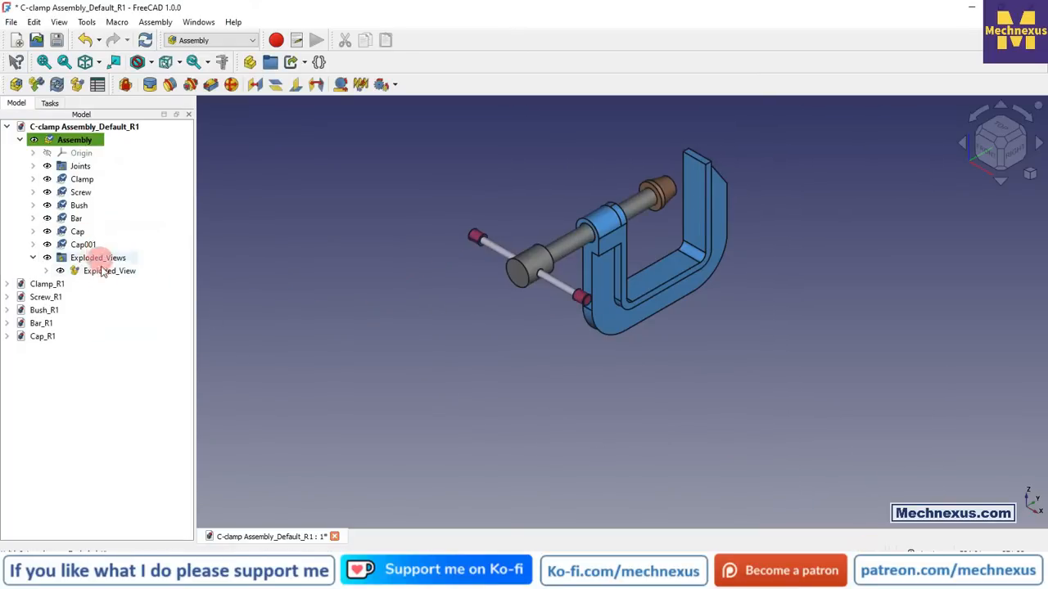
double_click(97, 272)
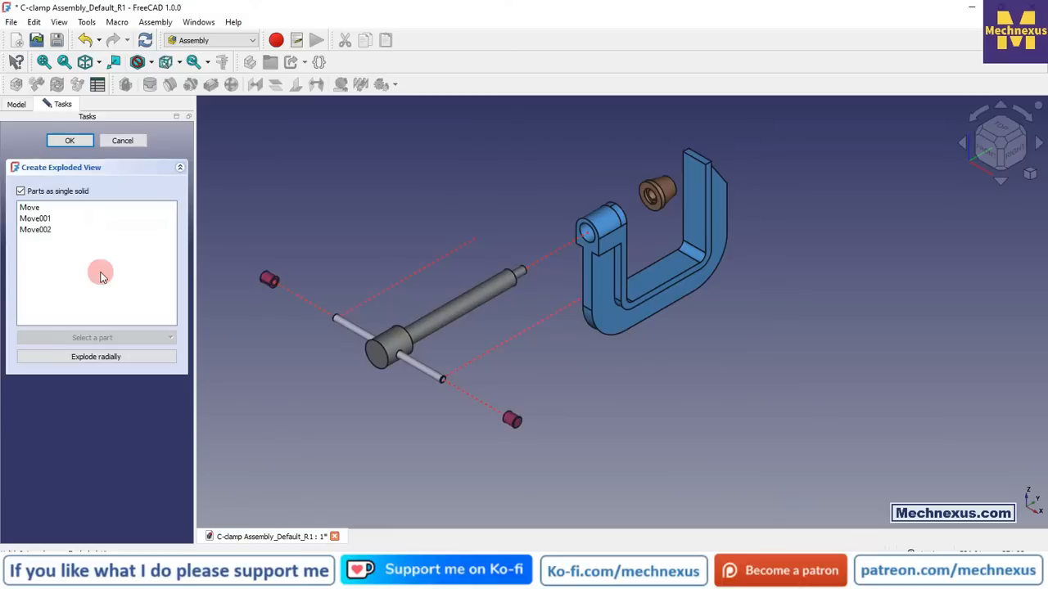
left_click(70, 140)
Step: Delete the Exploded_Views group together with the Exploded_View it contains from the assembly
left_click(98, 270)
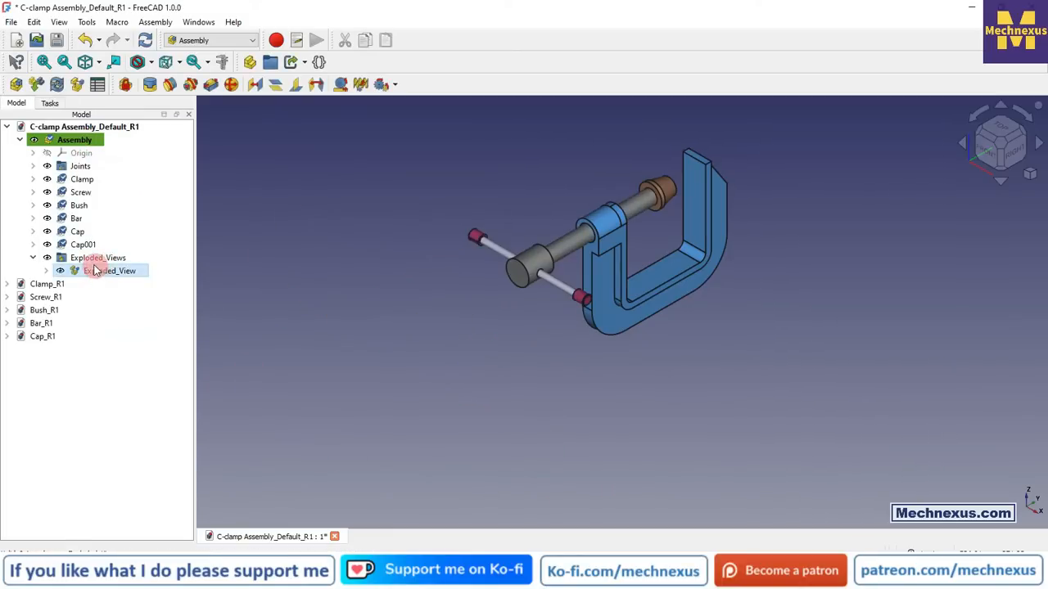
left_click(94, 258, "ctrl")
right_click(95, 258)
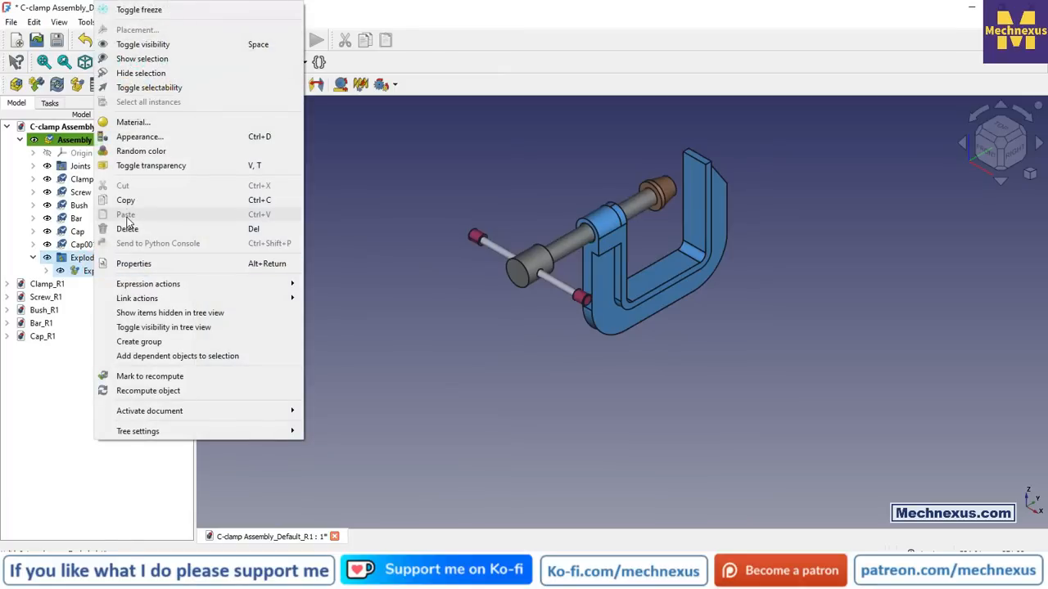
left_click(127, 229)
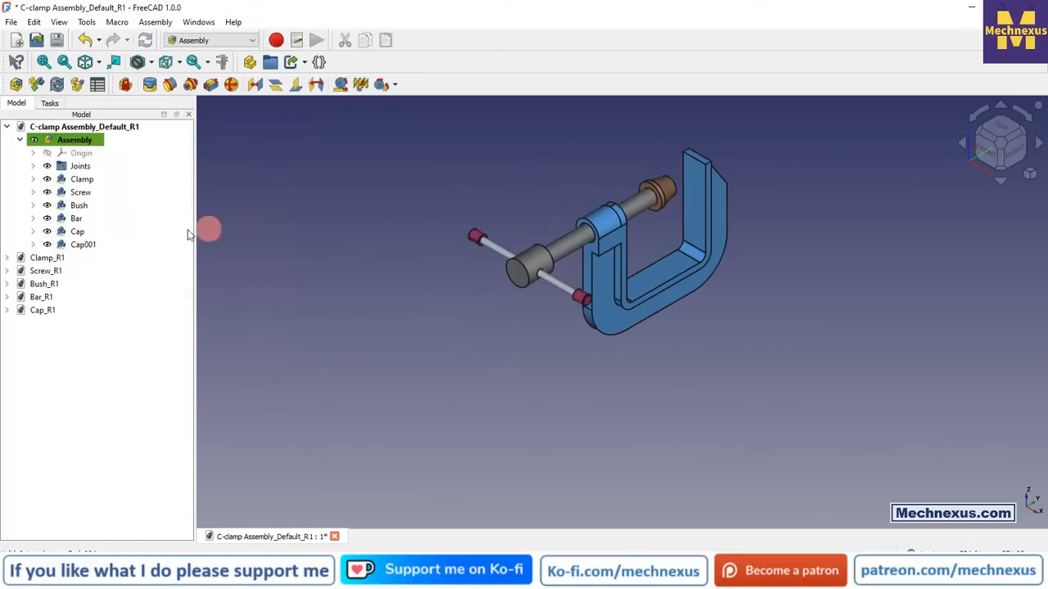
left_click(194, 41)
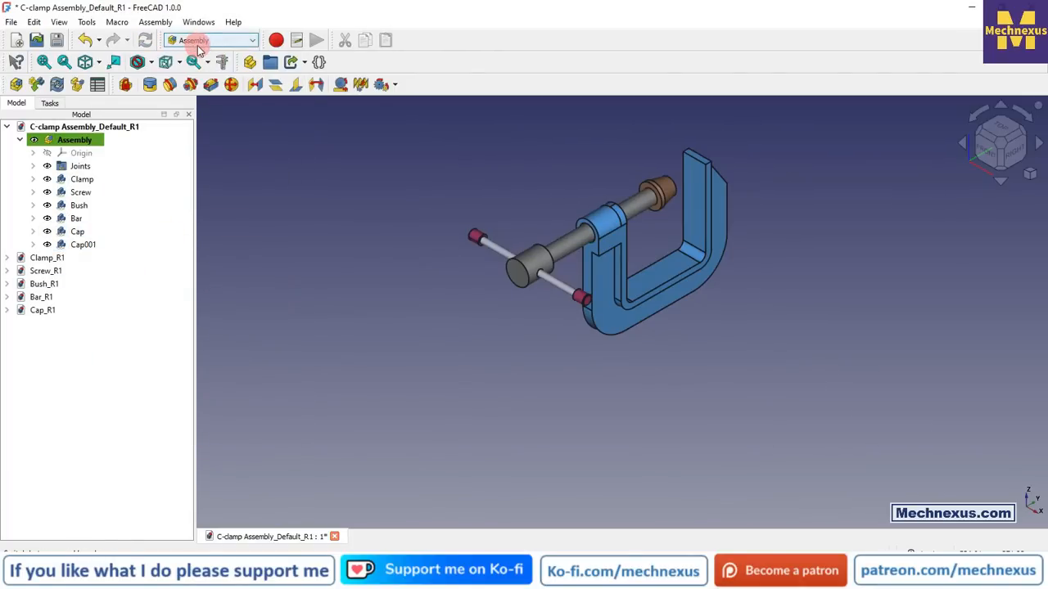
right_click(79, 150)
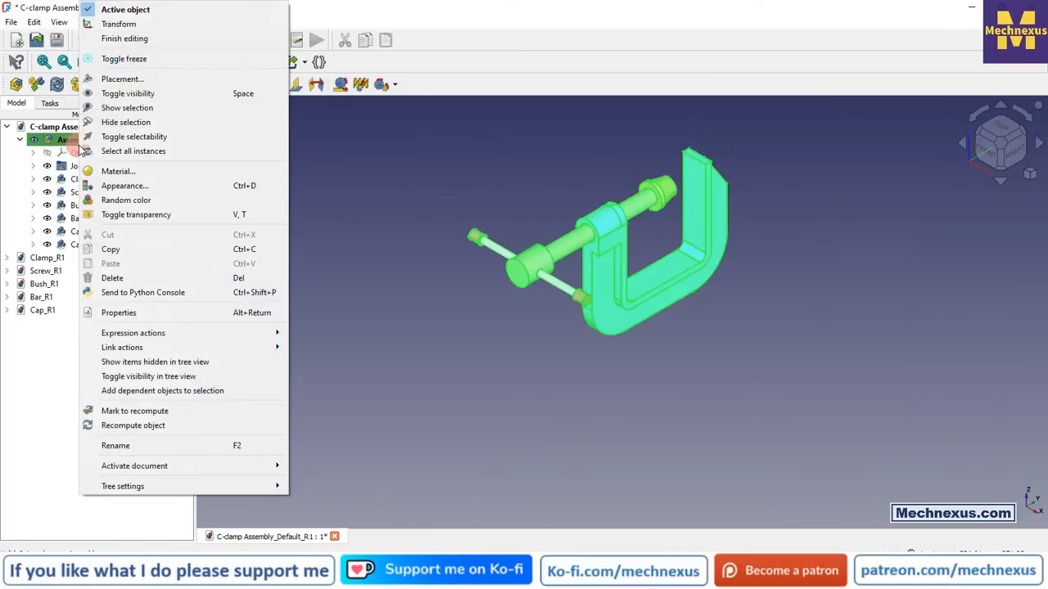
left_click(391, 228)
Step: Start a new exploded view of the assembly and select the screw, the bar and both end caps as its first moving group
left_click(77, 85)
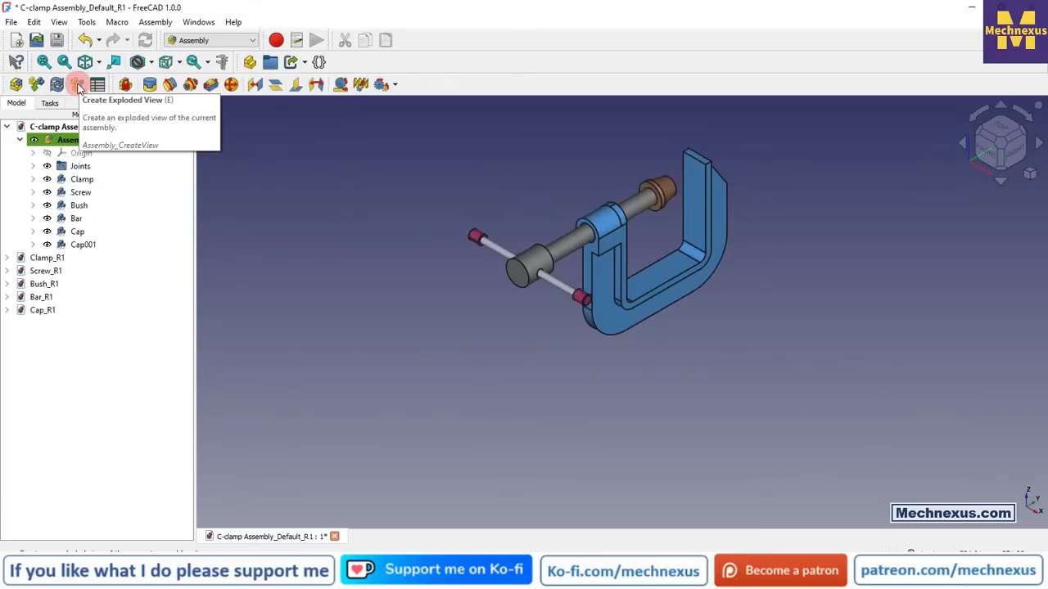
left_click(78, 85)
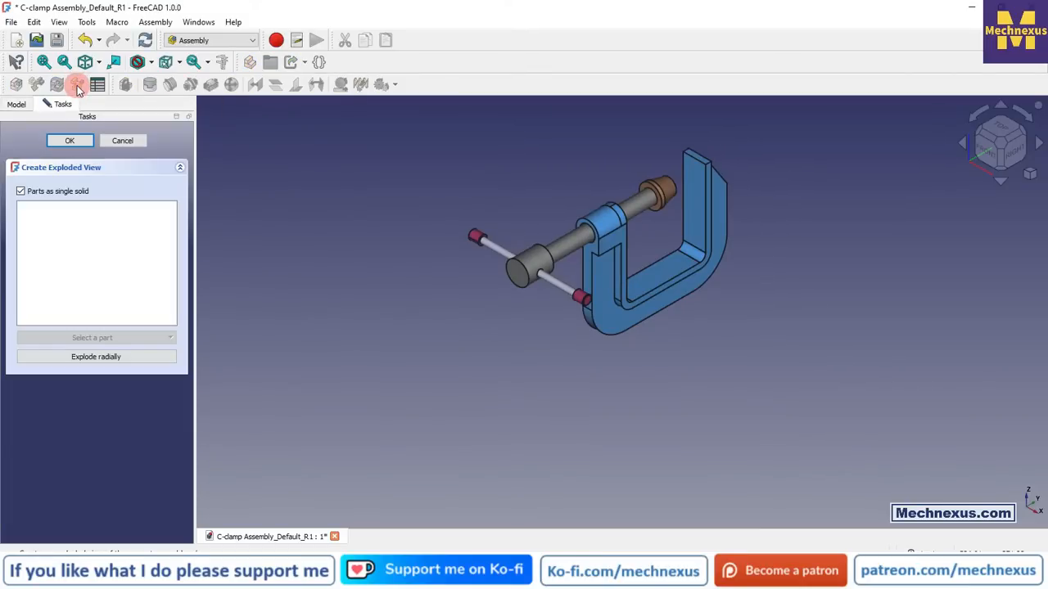
scroll(706, 127, "up", 2)
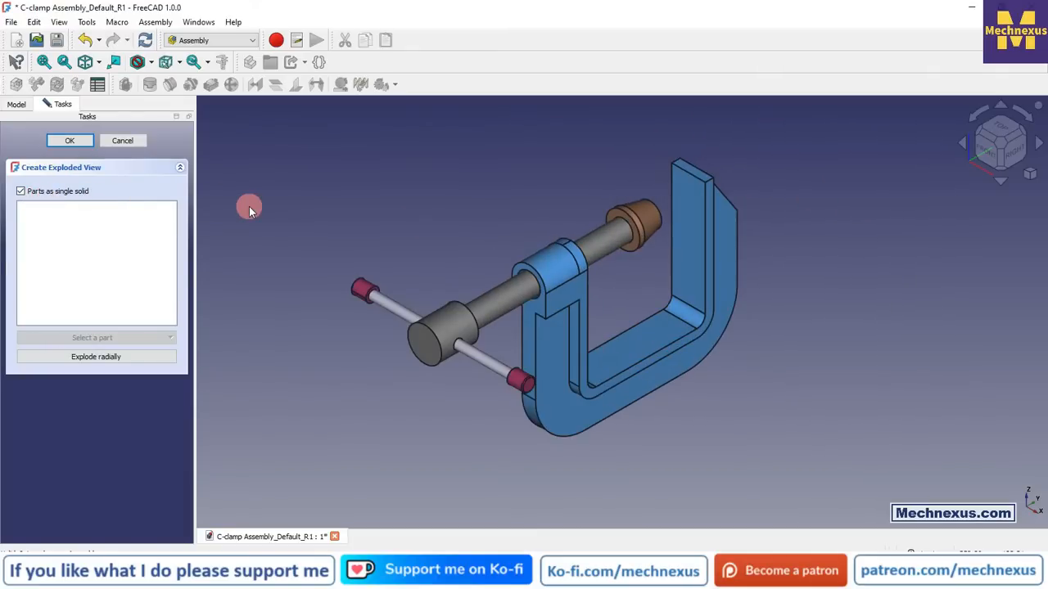
scroll(304, 224, "down", 1)
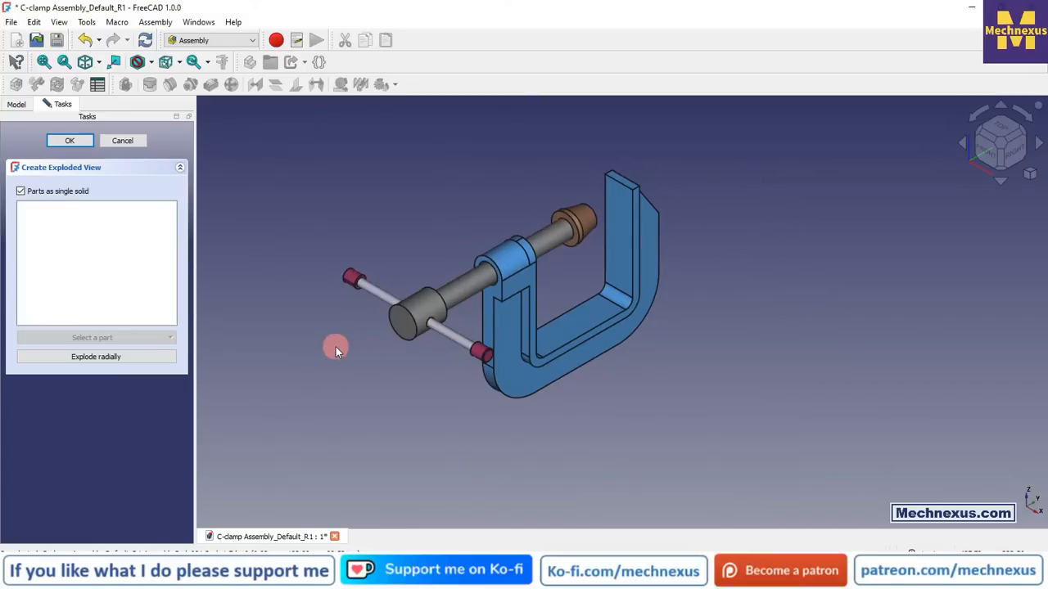
left_click(467, 284)
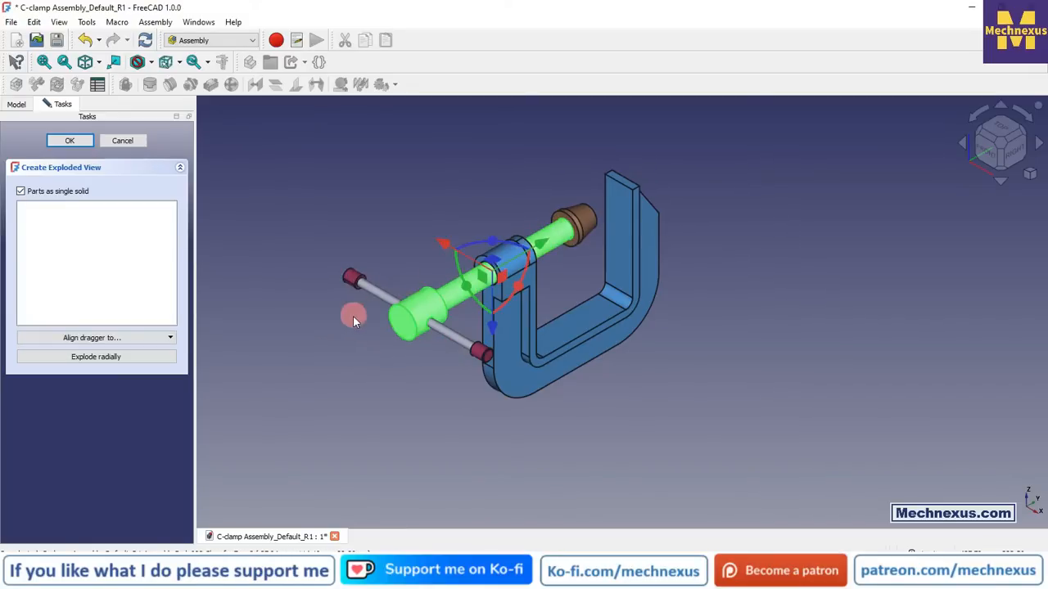
left_click(446, 336, "ctrl")
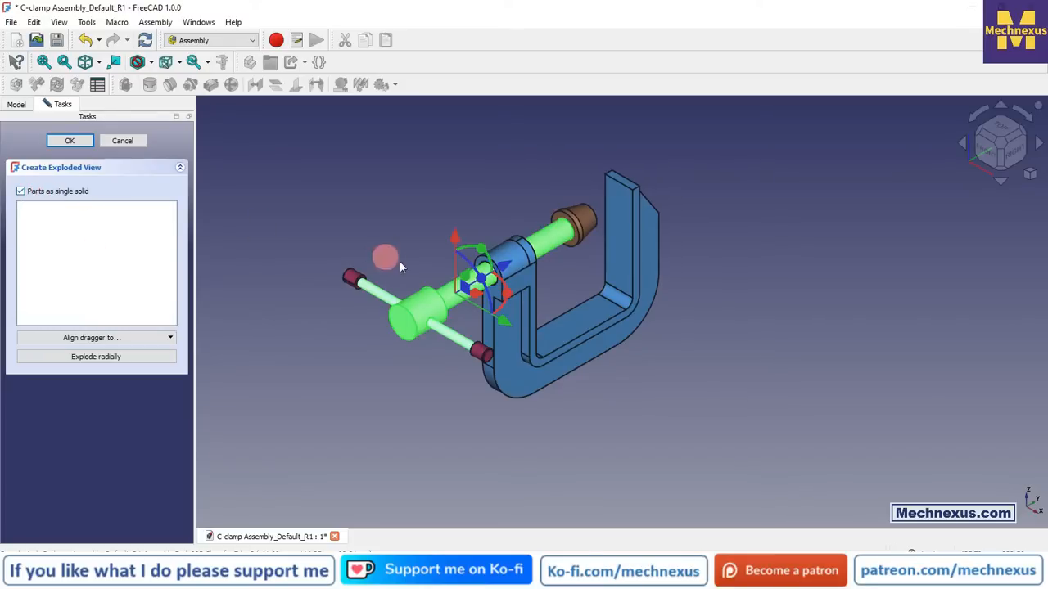
scroll(414, 301, "up", 5)
left_click(555, 407, "ctrl")
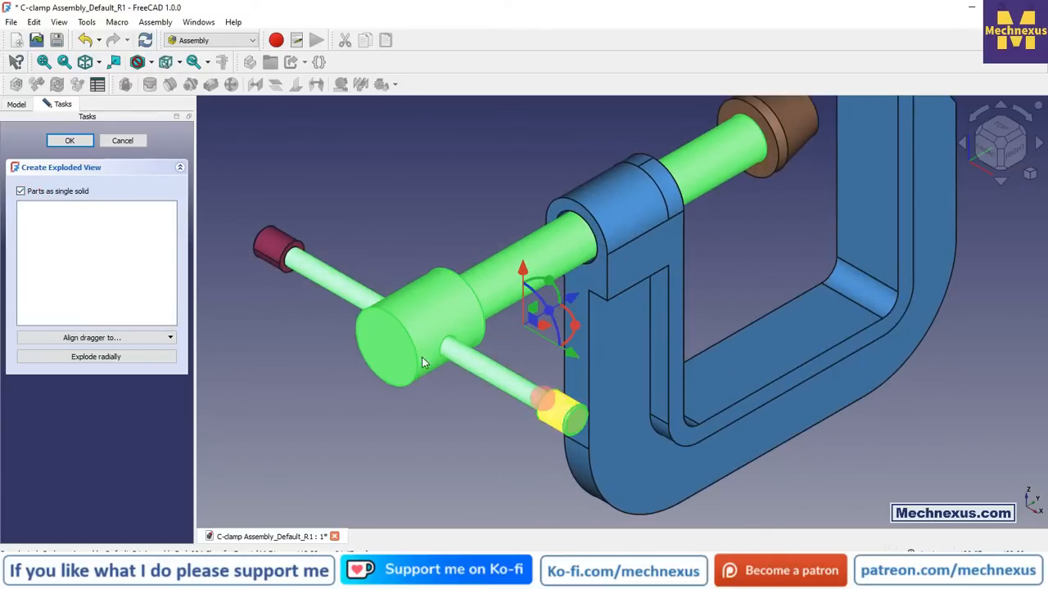
left_click(298, 232, "ctrl")
scroll(299, 231, "down", 5)
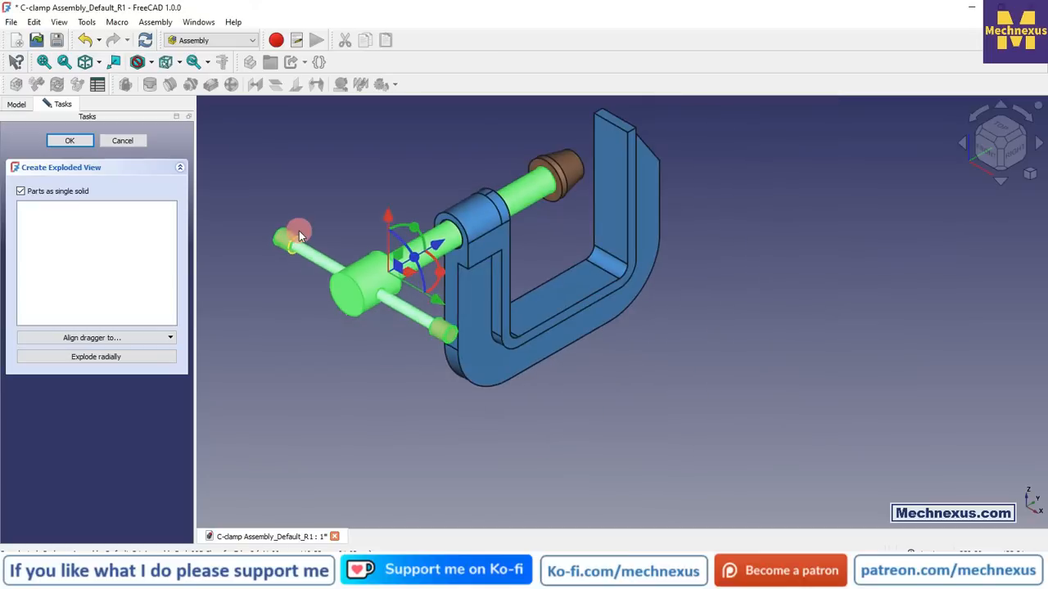
scroll(655, 246, "down", 2)
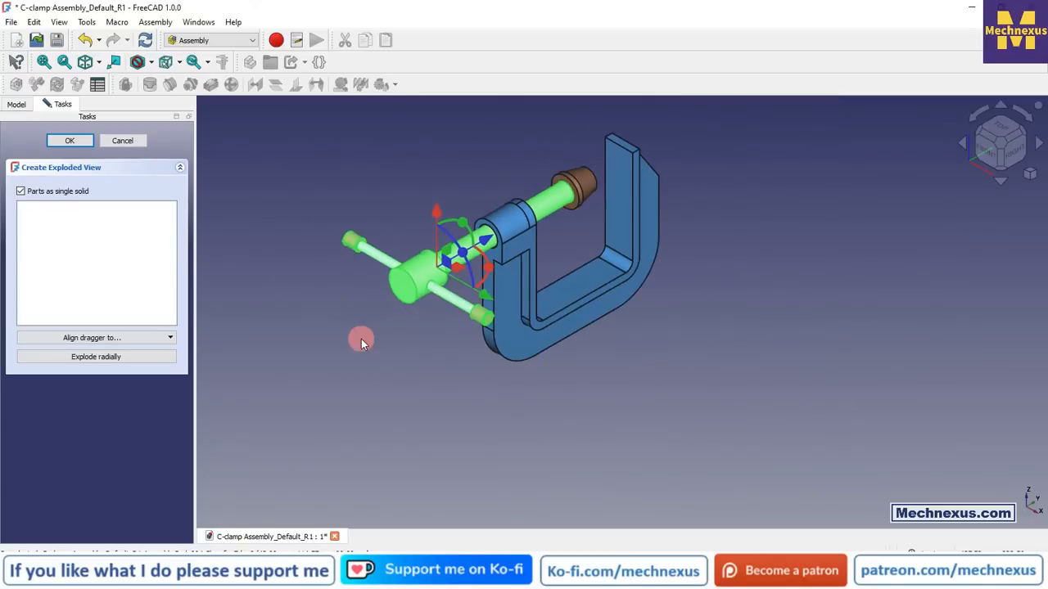
Step: Move the selected screw, bar and both caps together along the screw axis, clear of the clamp, and deselect them
mouse_move(411, 399)
middle_mouse_down()
mouse_move(316, 418)
mouse_move(412, 399)
mouse_move(402, 410)
middle_mouse_up()
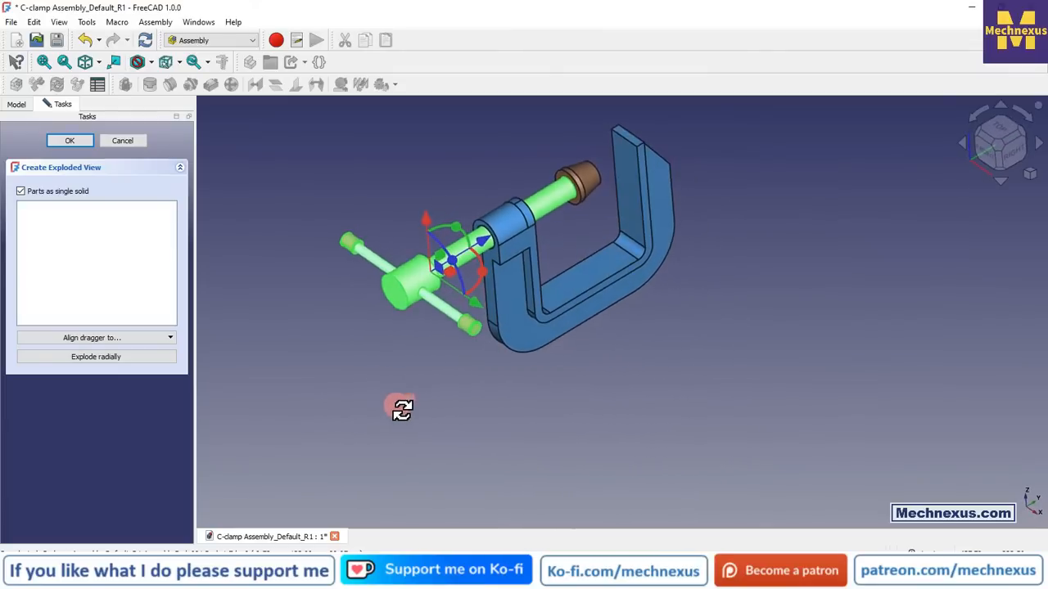
left_click(432, 216)
left_click(518, 347)
left_click(478, 244)
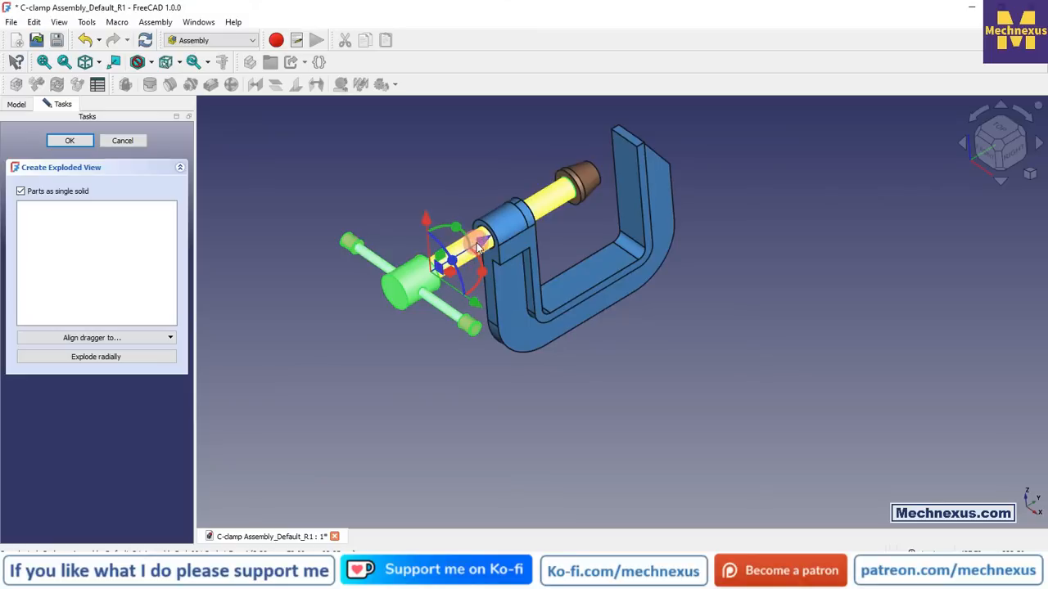
left_click(298, 336)
left_click(485, 245)
left_click_drag(484, 246, 332, 336)
scroll(713, 378, "down", 2)
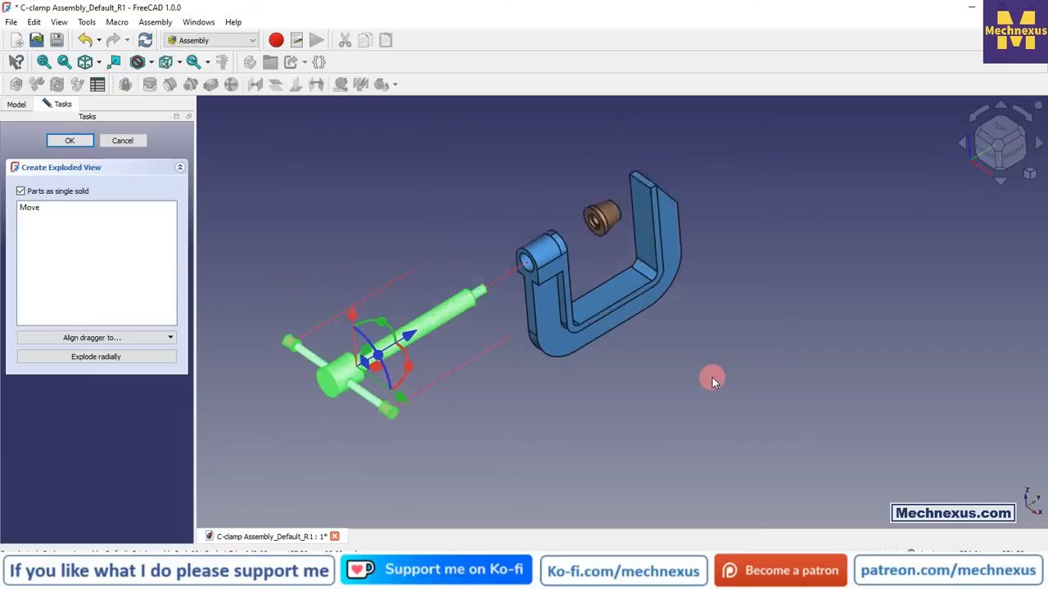
scroll(483, 408, "up", 2)
left_click(296, 237)
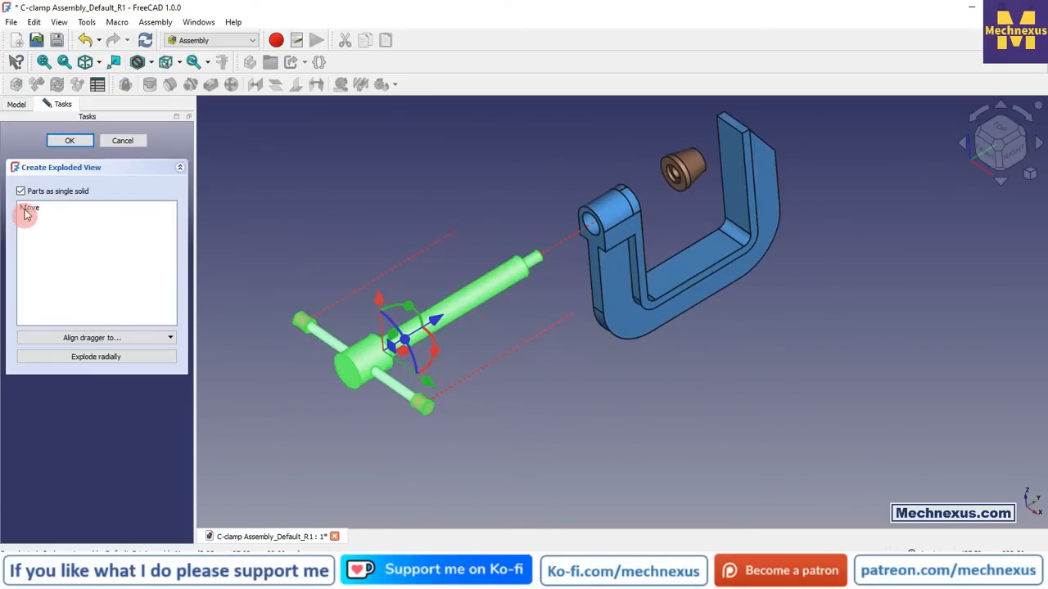
left_click(523, 411)
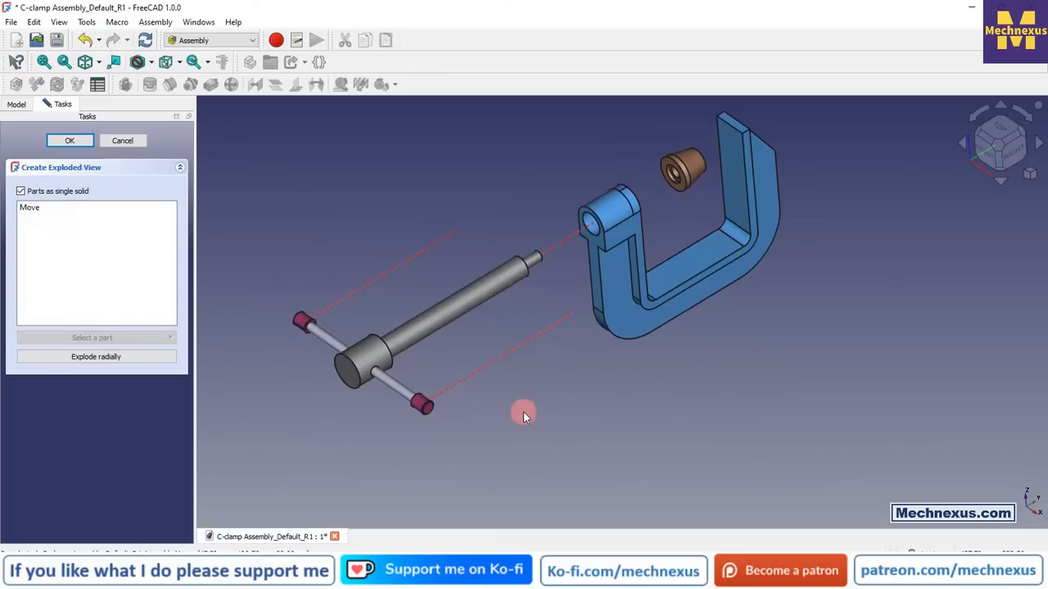
Step: In isometric view, move the near end cap about 64 mm outward along the bar axis and deselect it
left_click(1029, 174)
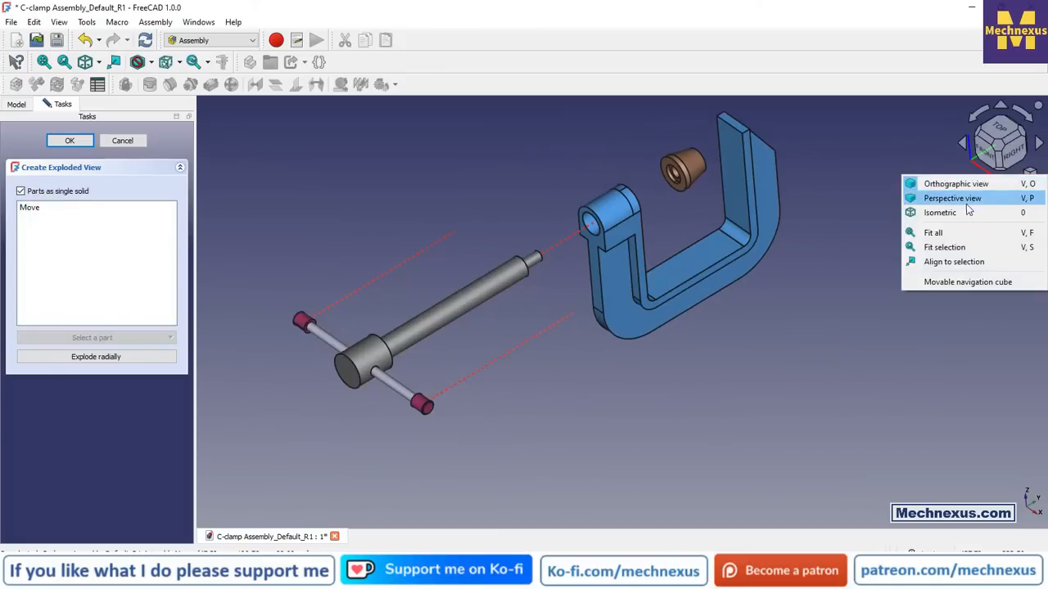
left_click(950, 214)
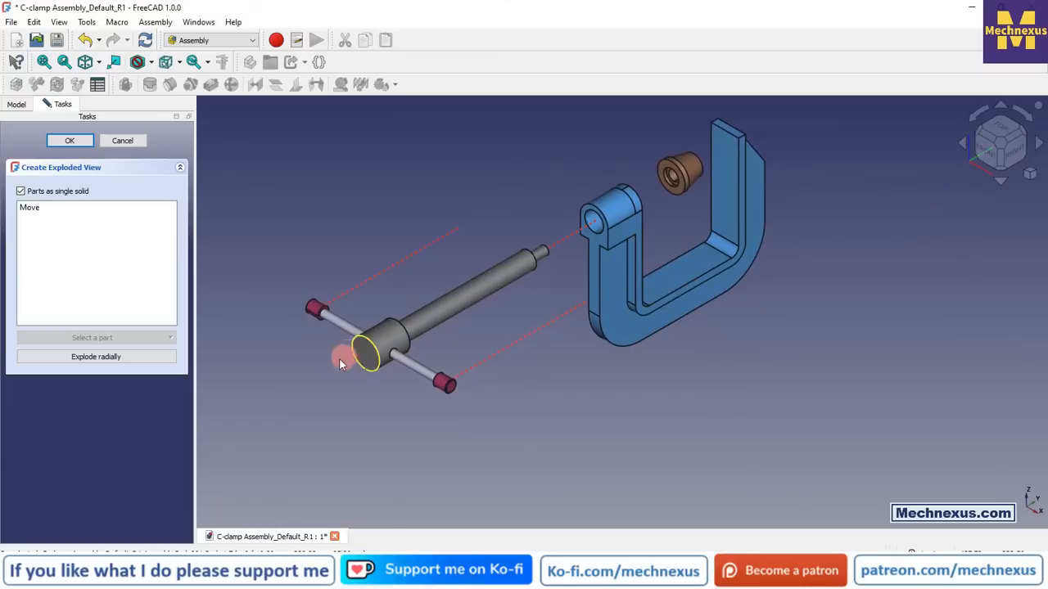
scroll(336, 367, "up", 2)
left_click(461, 386)
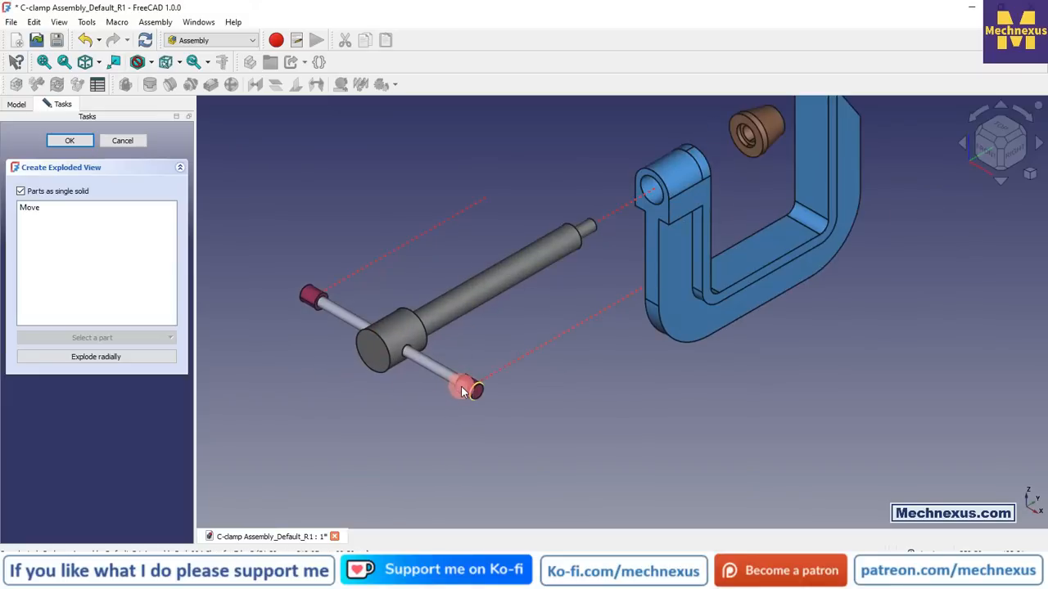
left_click_drag(421, 358, 531, 434)
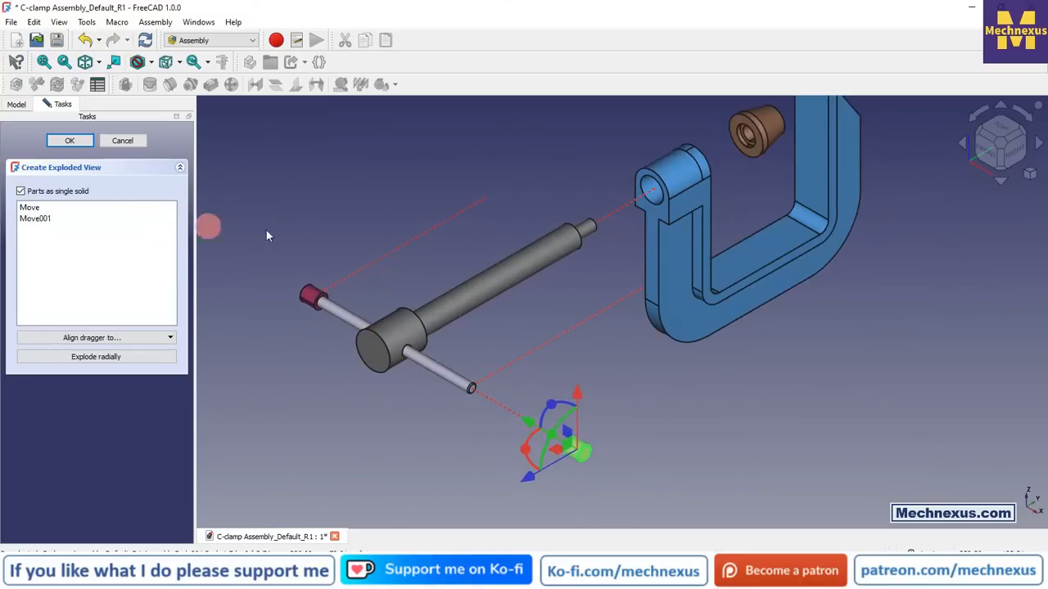
left_click(318, 201)
Step: Move the other end cap about 52 mm outward along the bar axis and finish the exploded view
left_click(309, 296)
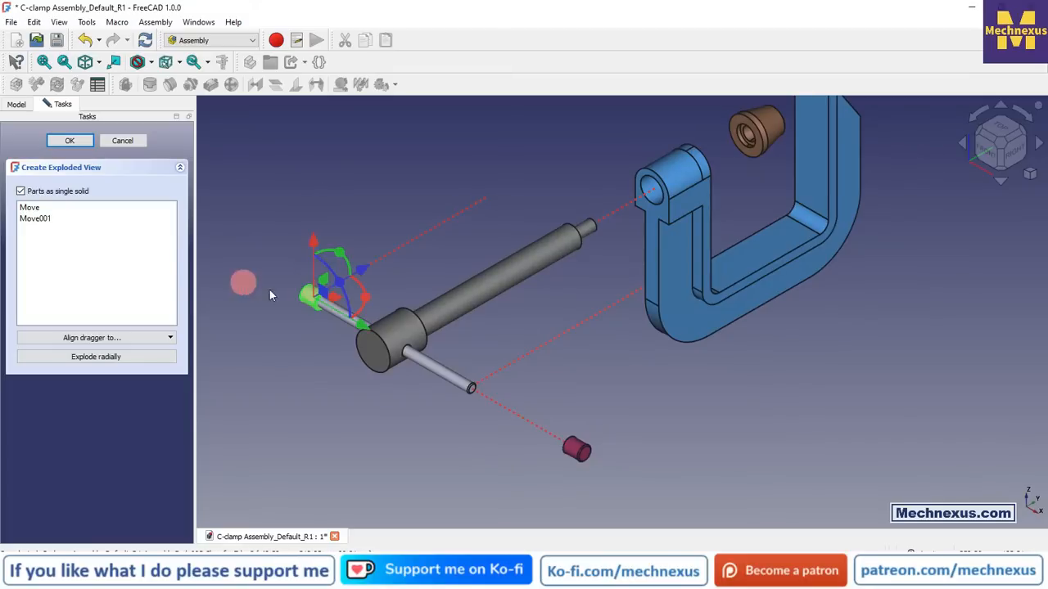
left_click_drag(365, 328, 282, 267)
scroll(381, 233, "down", 3)
scroll(401, 237, "up", 3)
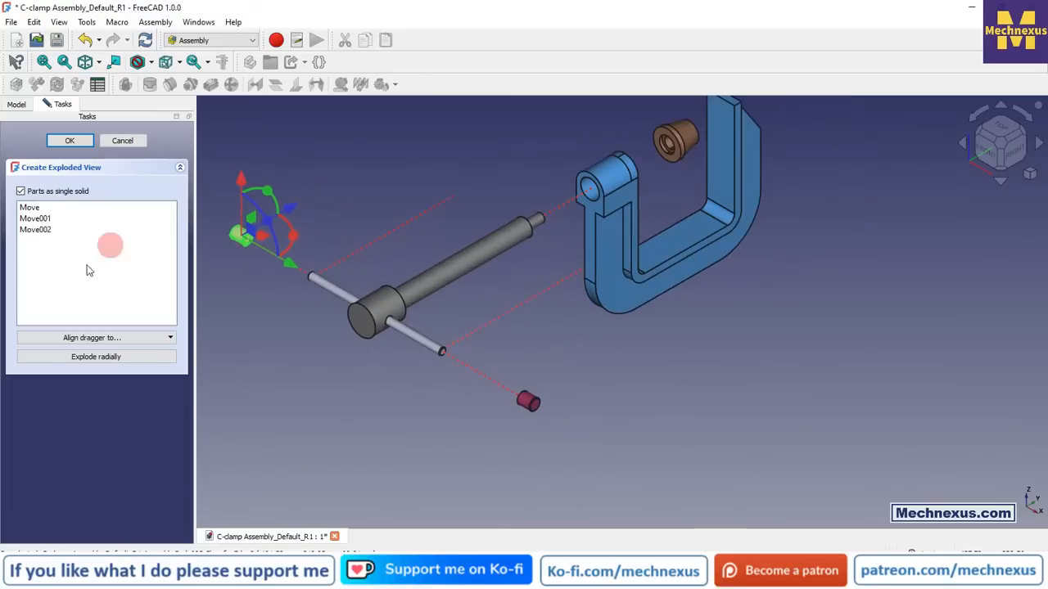
left_click(72, 141)
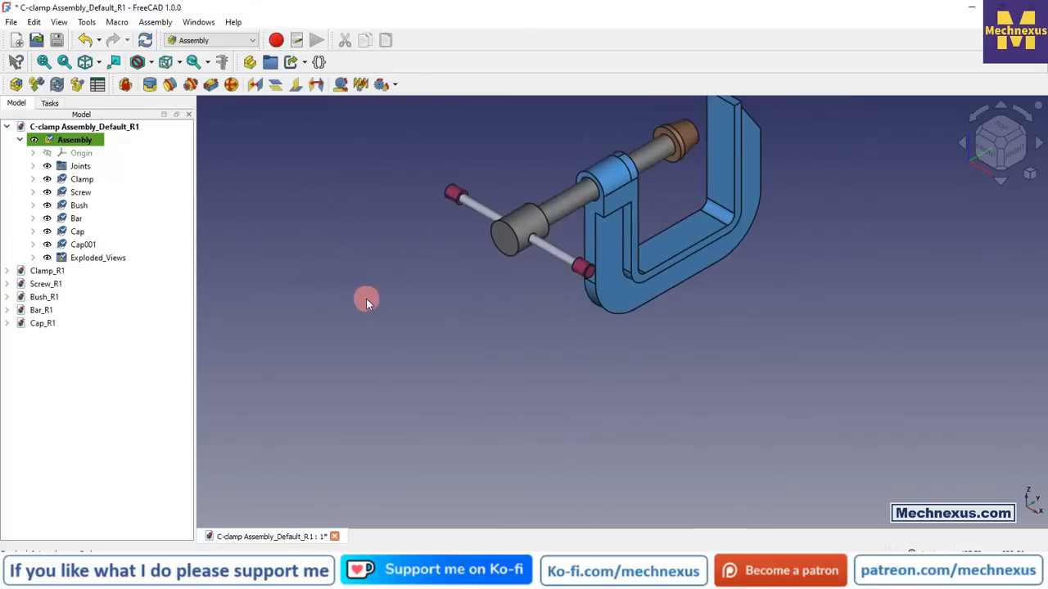
Step: List the moves inside Exploded_View and reopen it to compare the exploded and assembled states, leaving it closed
left_click(33, 258)
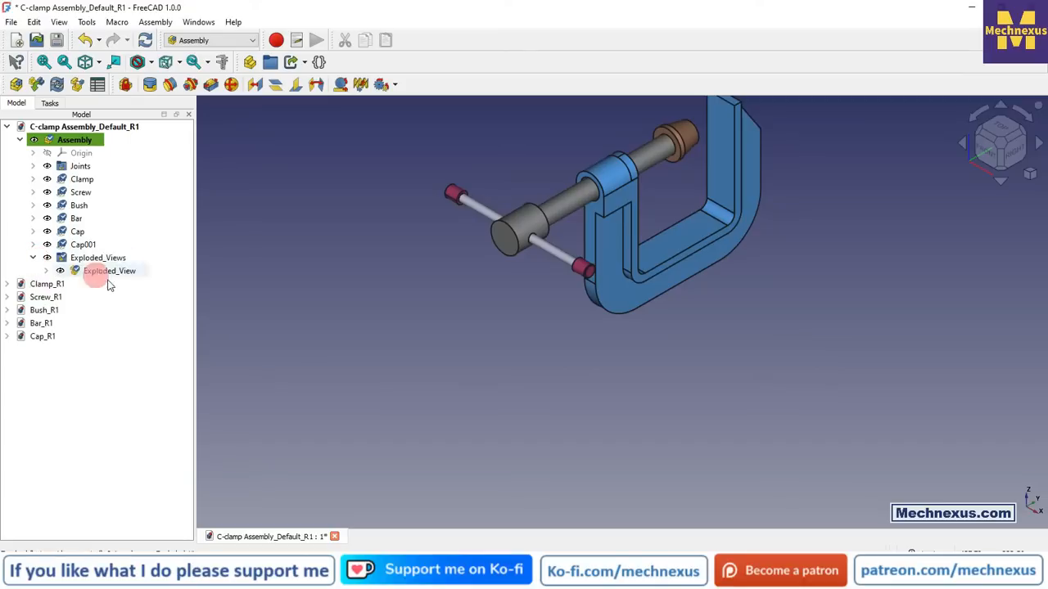
double_click(102, 272)
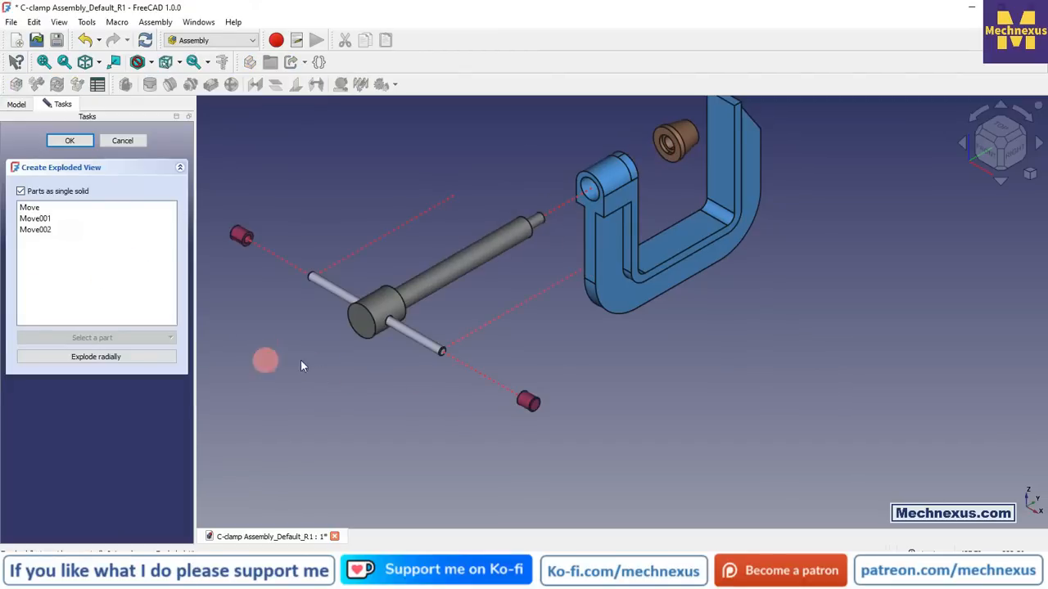
left_click(71, 141)
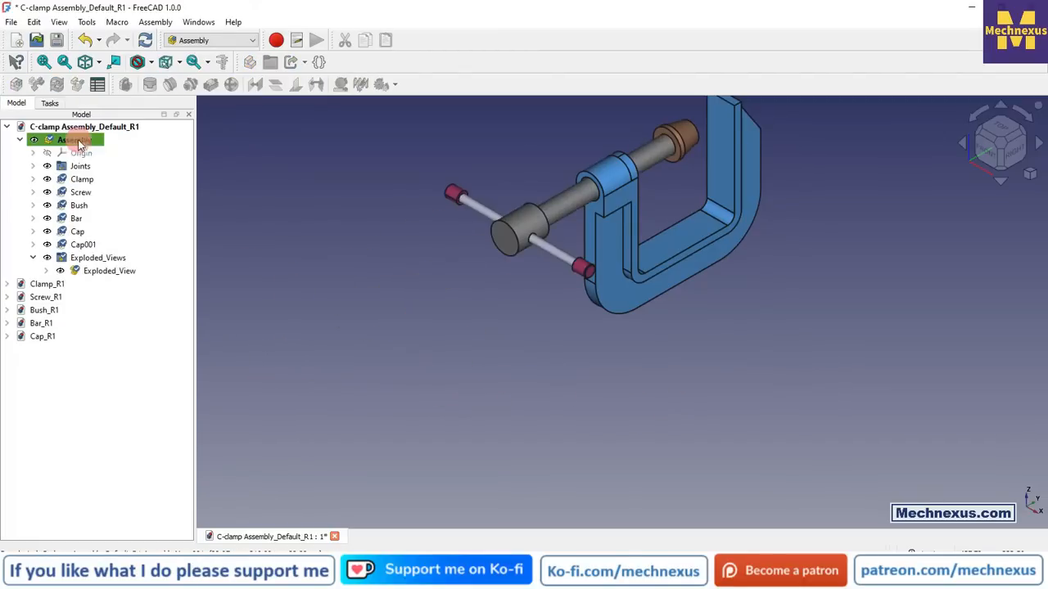
left_click(47, 271)
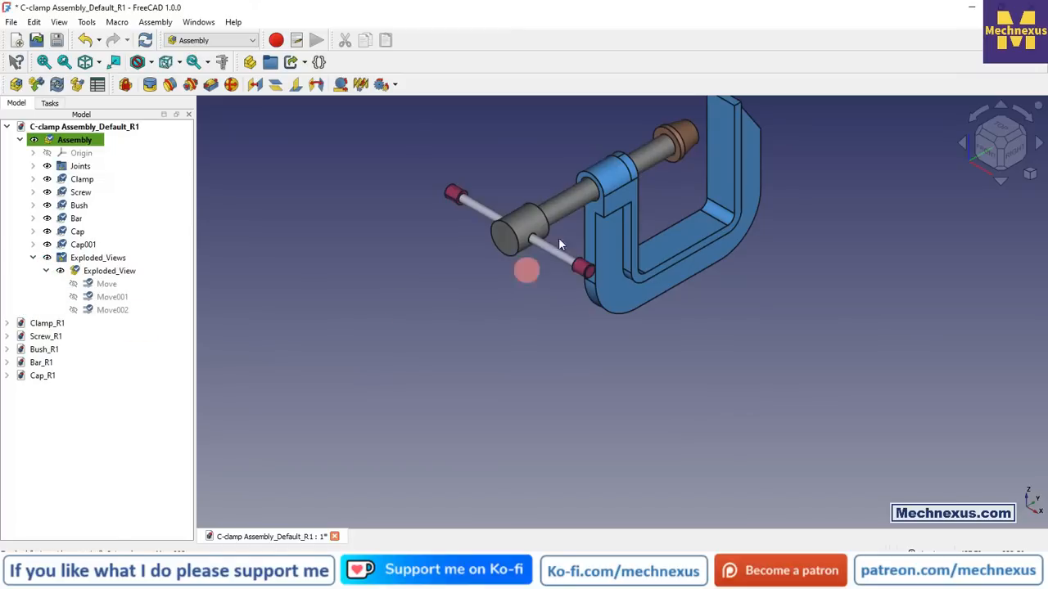
left_click(95, 275)
double_click(94, 276)
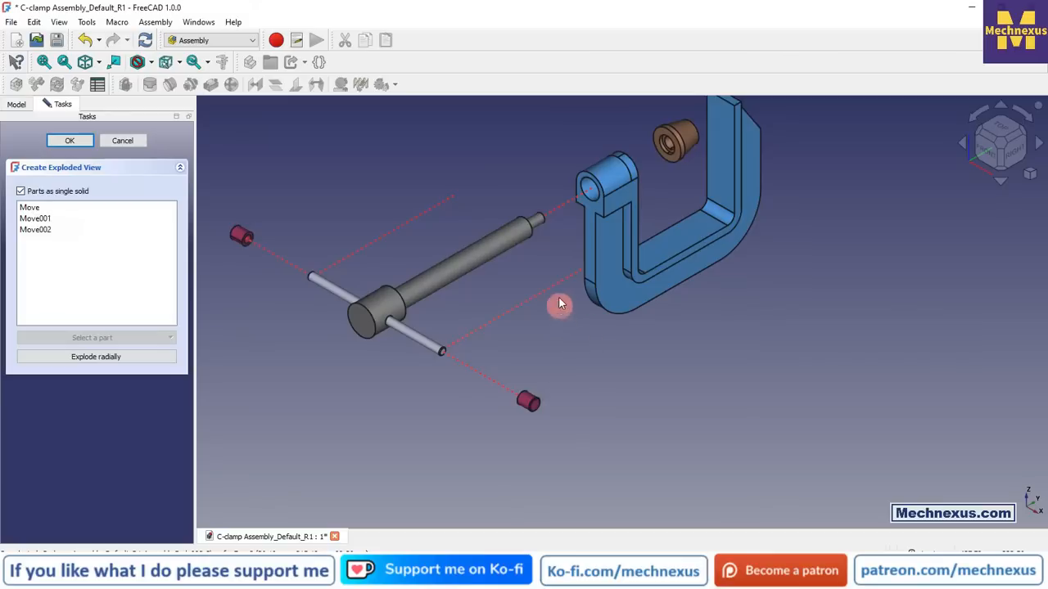
left_click(69, 140)
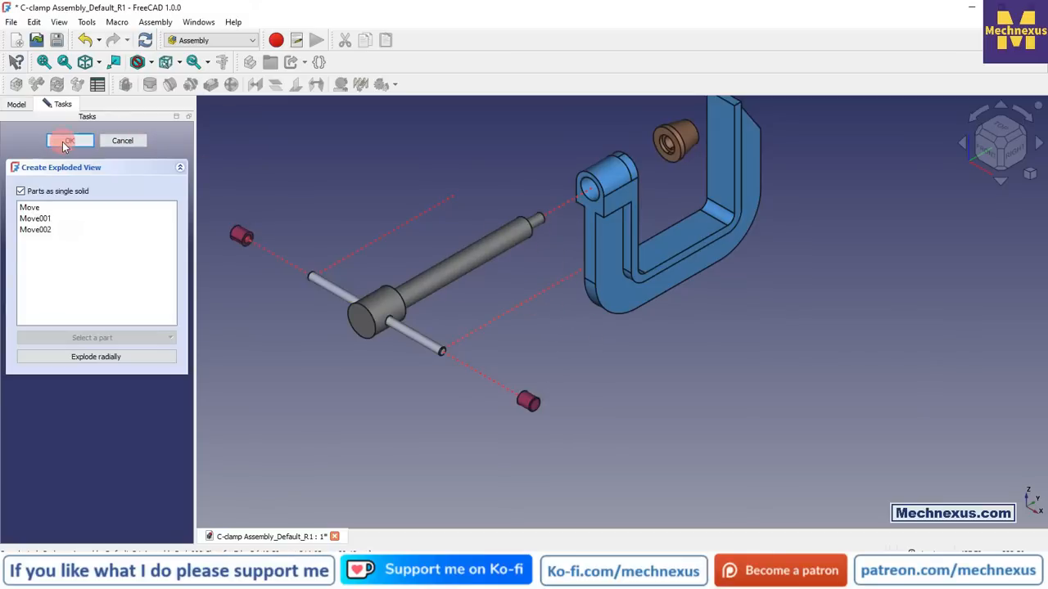
Step: Set the y position of the first exploded move, Move, to -120 mm and hide its path lines
left_click(99, 285)
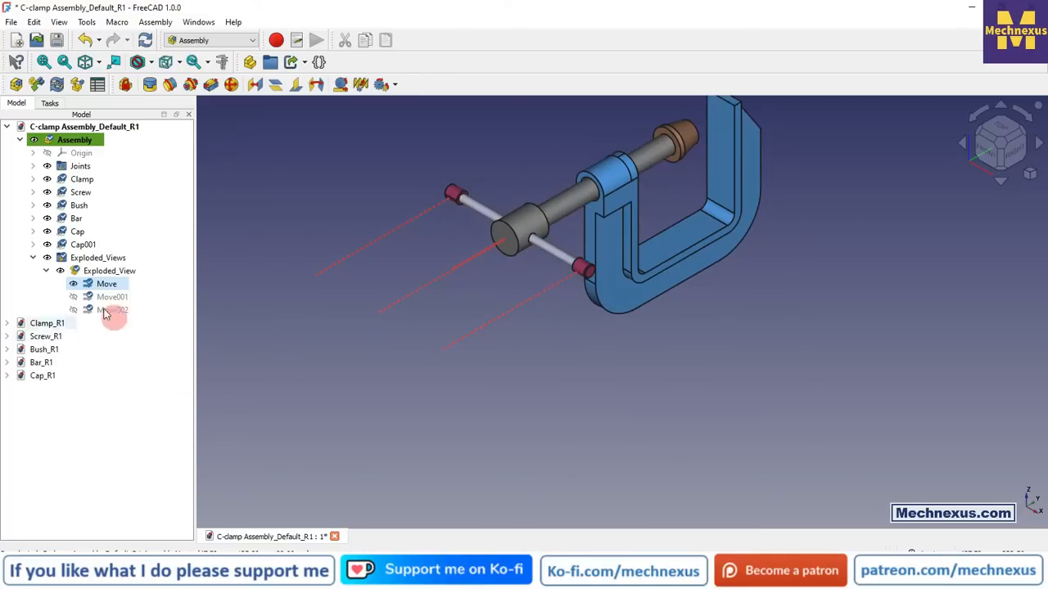
left_click_drag(108, 541, 135, 366)
left_click(8, 427)
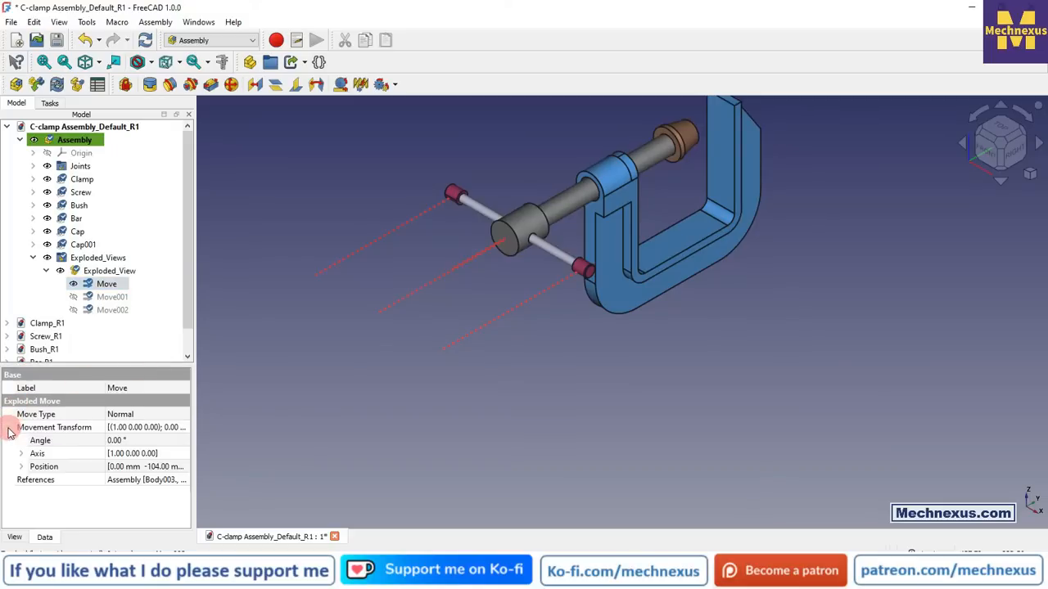
left_click(21, 466)
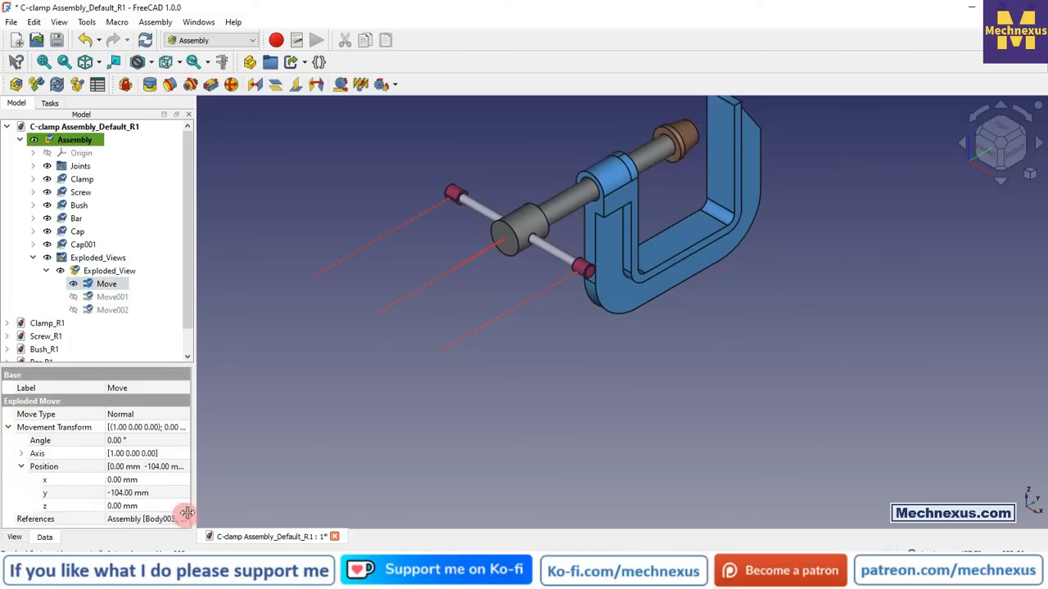
left_click_drag(194, 497, 297, 499)
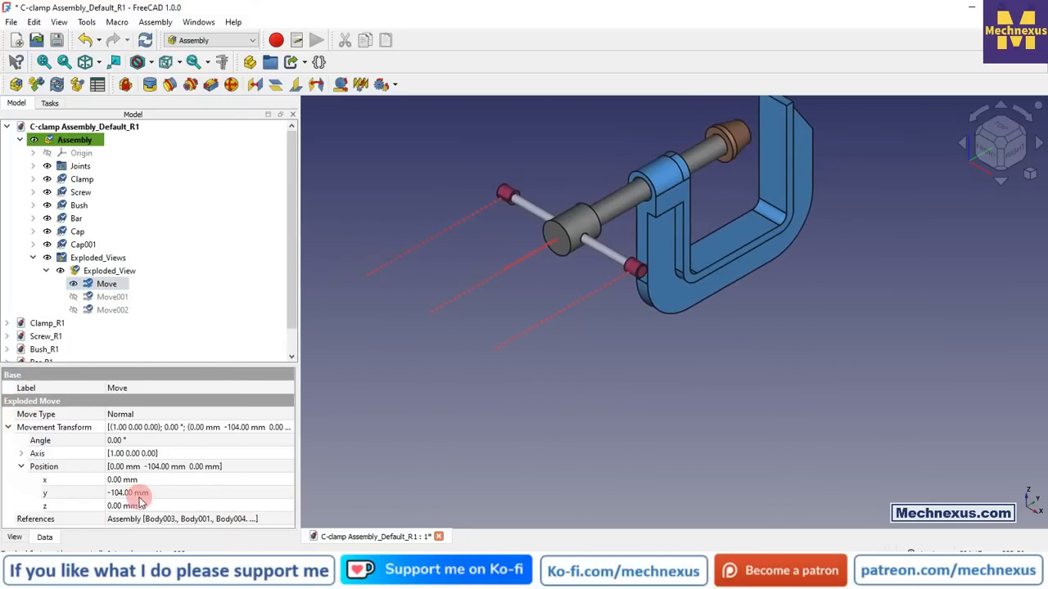
left_click(194, 492)
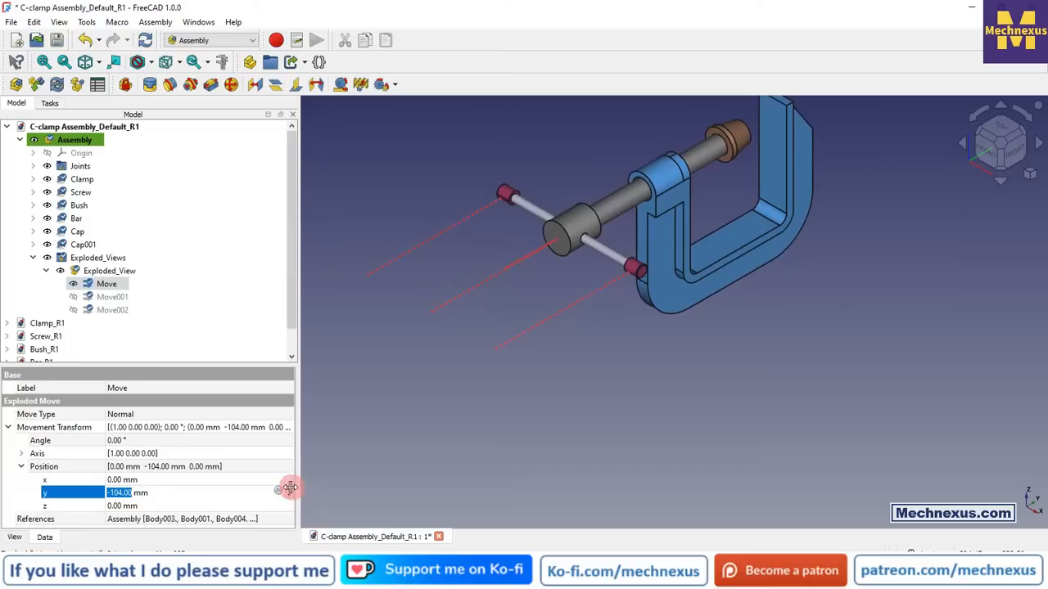
double_click(115, 492)
left_click(112, 493)
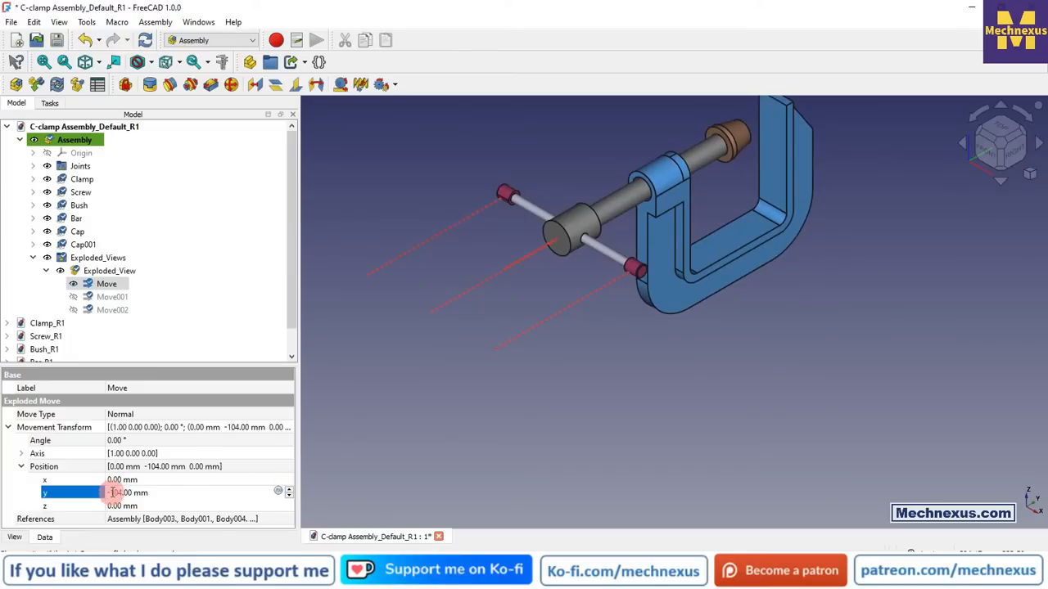
left_click_drag(113, 493, 121, 493)
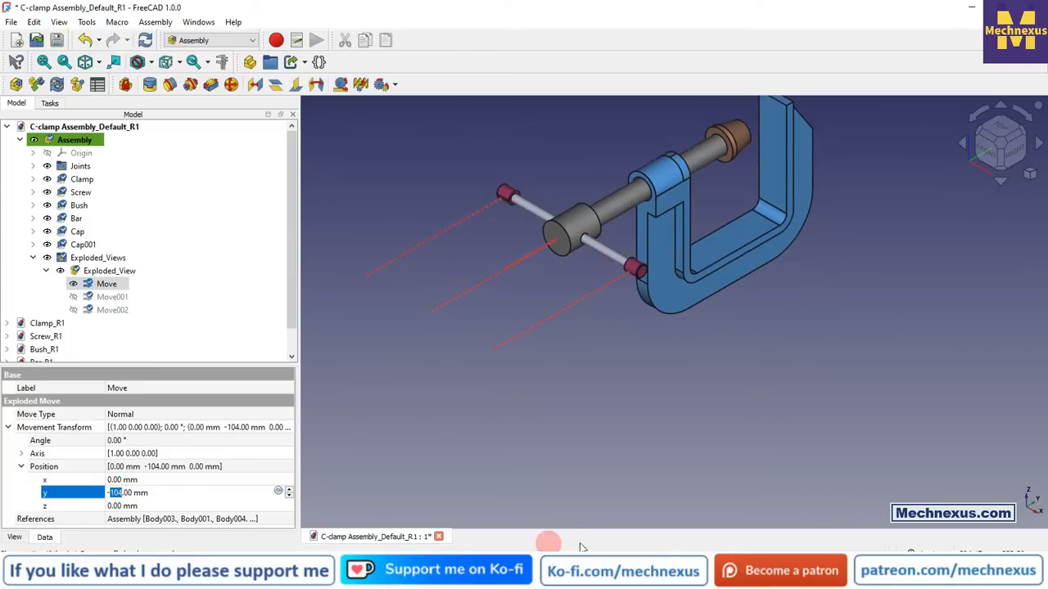
type("-120")
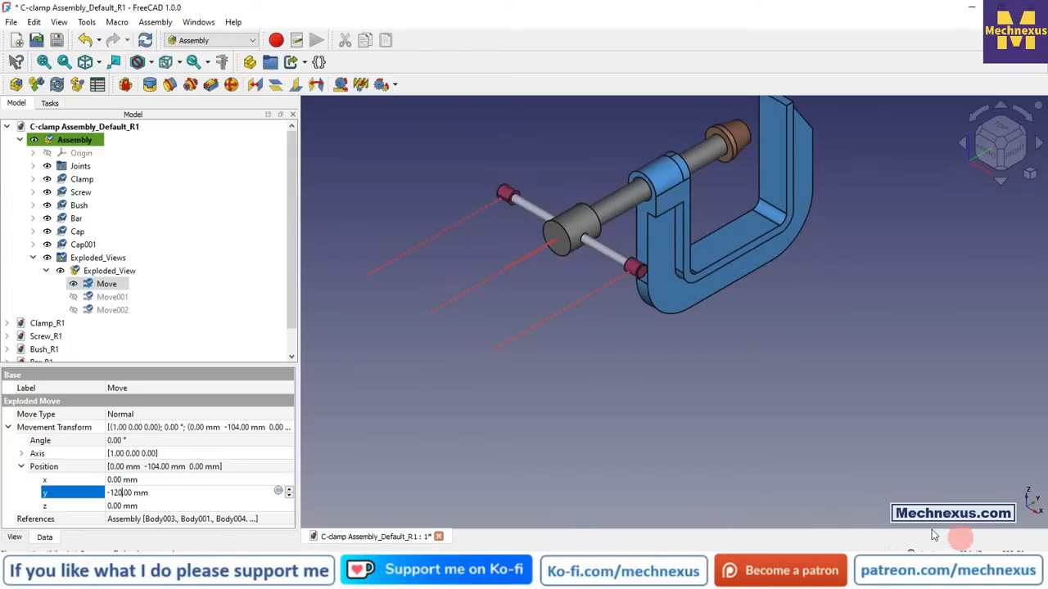
left_click(432, 462)
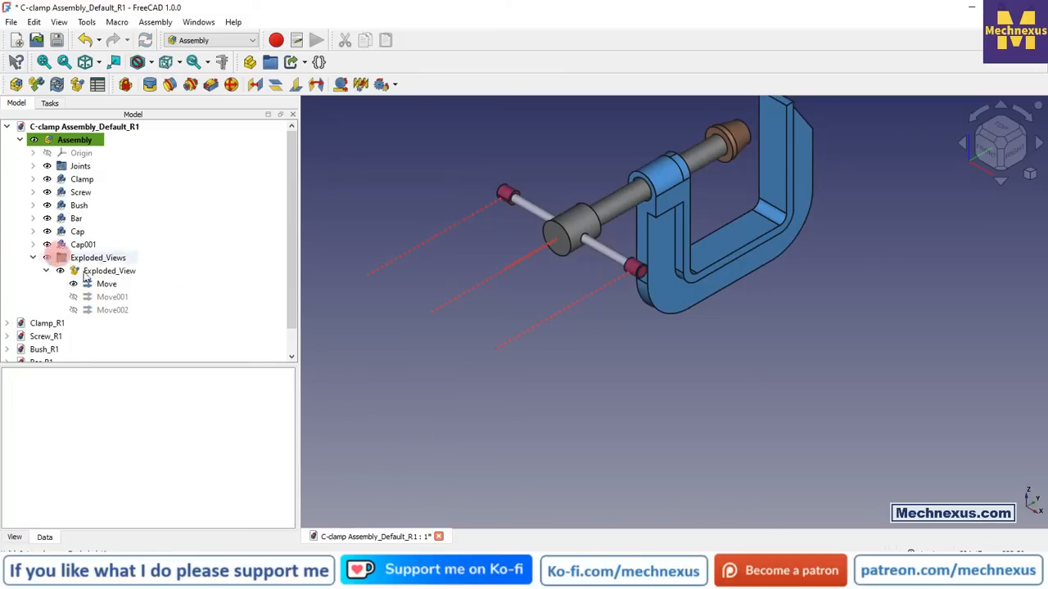
left_click(129, 286)
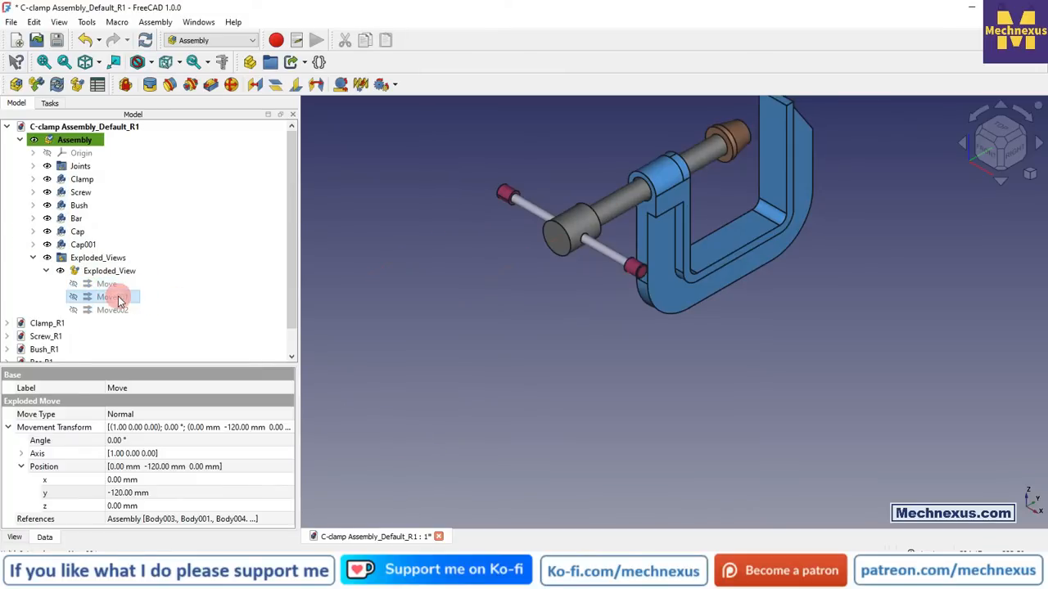
Step: Set the x position of the near cap's move, Move001, to 80 mm
left_click(118, 297)
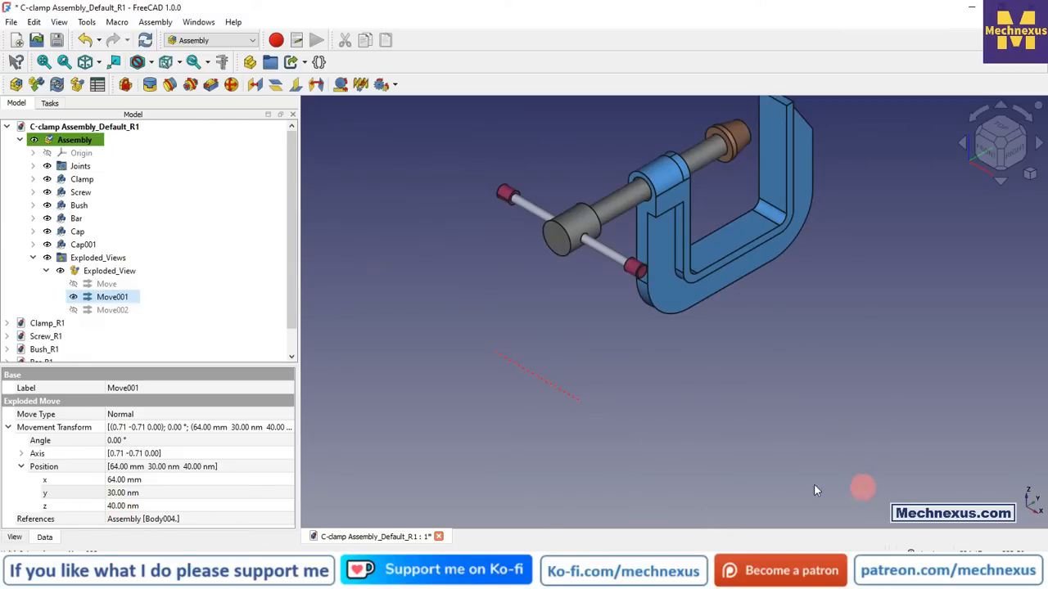
left_click(119, 480)
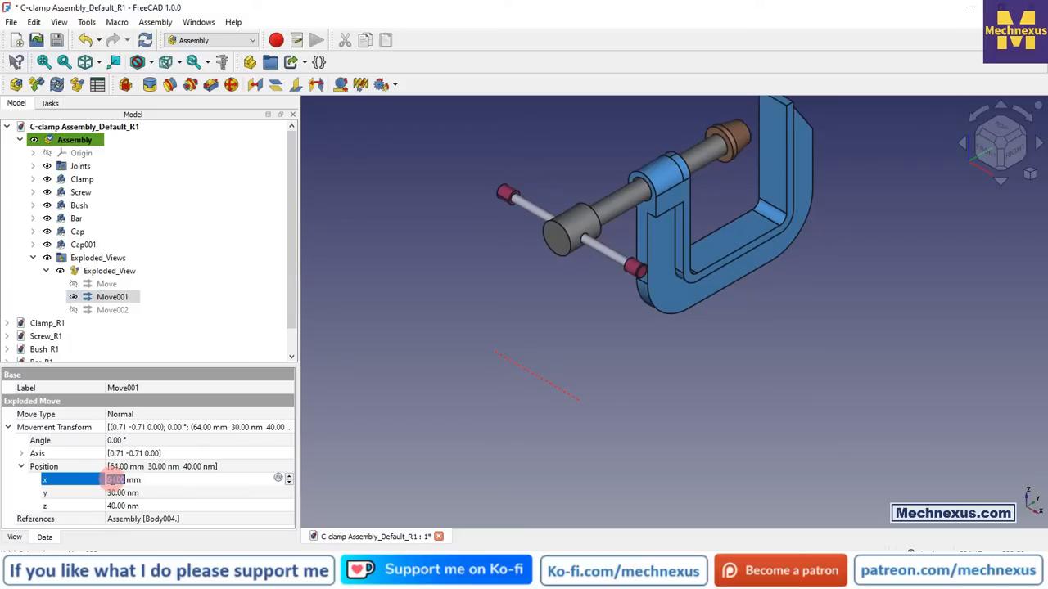
double_click(115, 480)
key("Return")
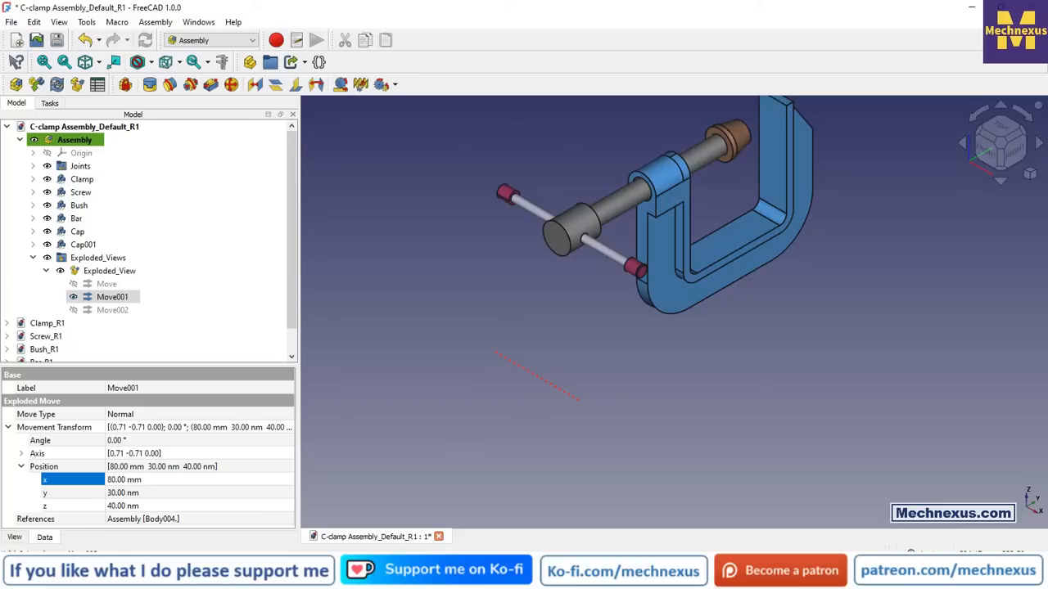
Step: Set the x position of the opposite cap's move, Move002, to -80 mm
left_click(125, 312)
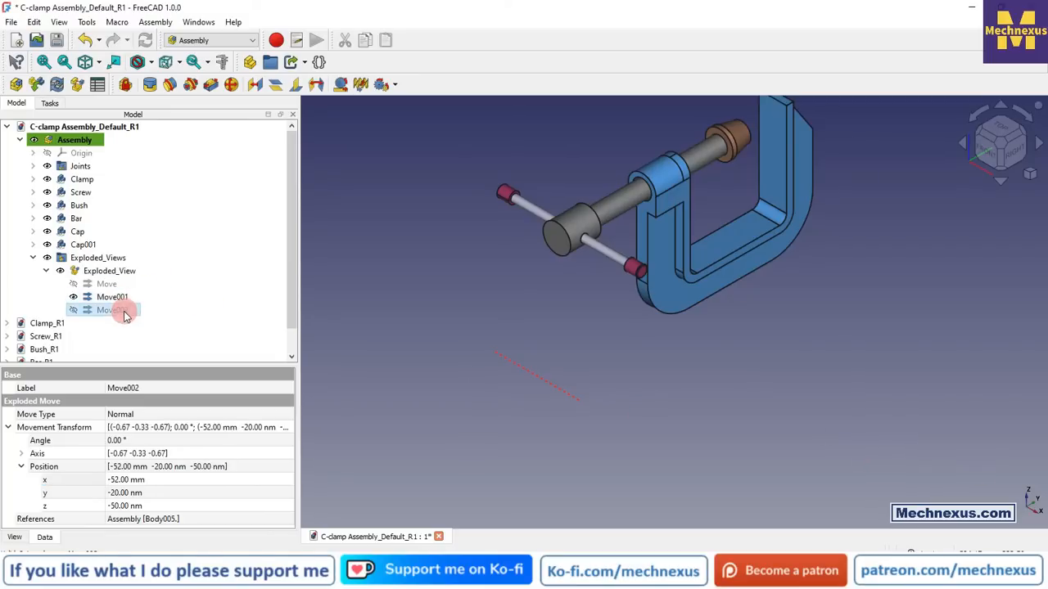
left_click(118, 492)
left_click(117, 480)
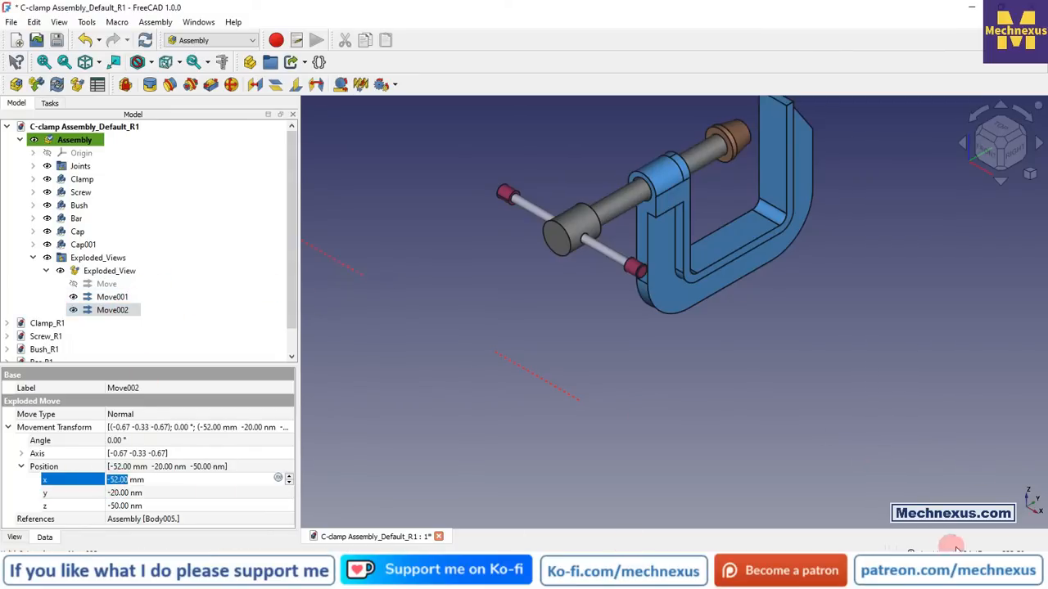
left_click(118, 481)
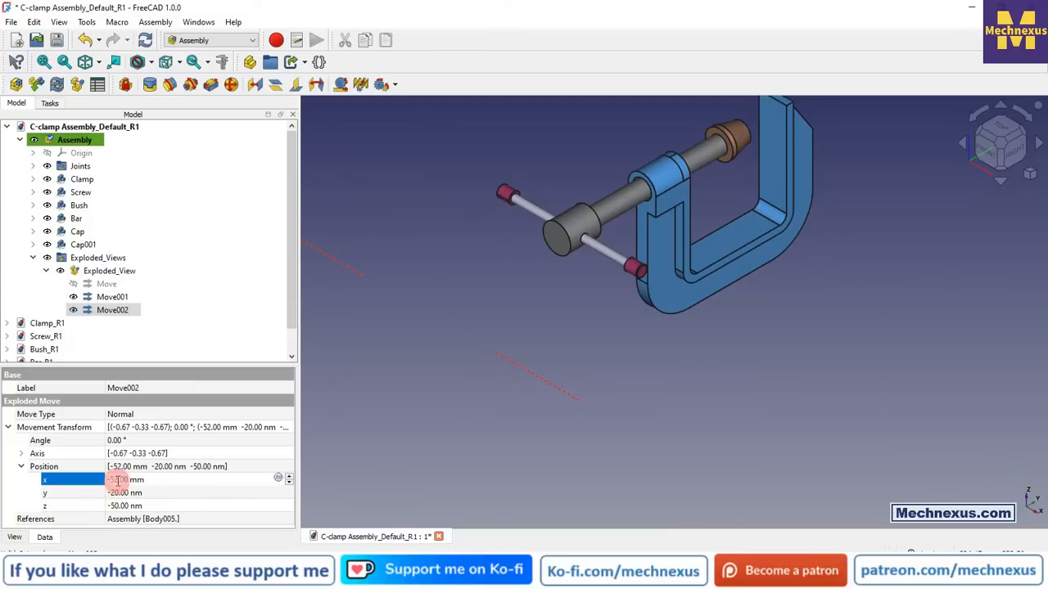
double_click(113, 481)
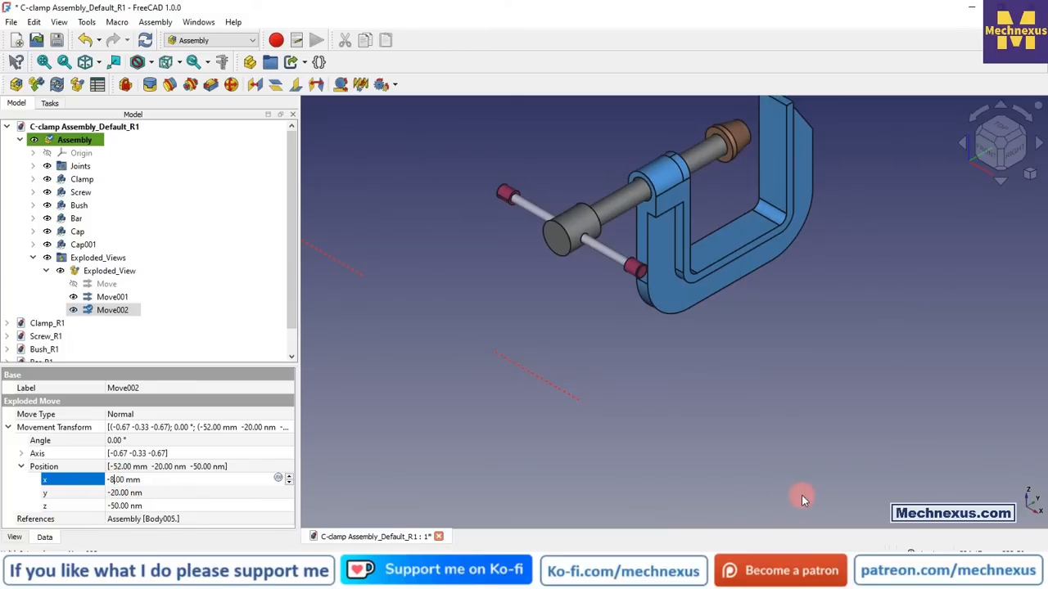
left_click(594, 476)
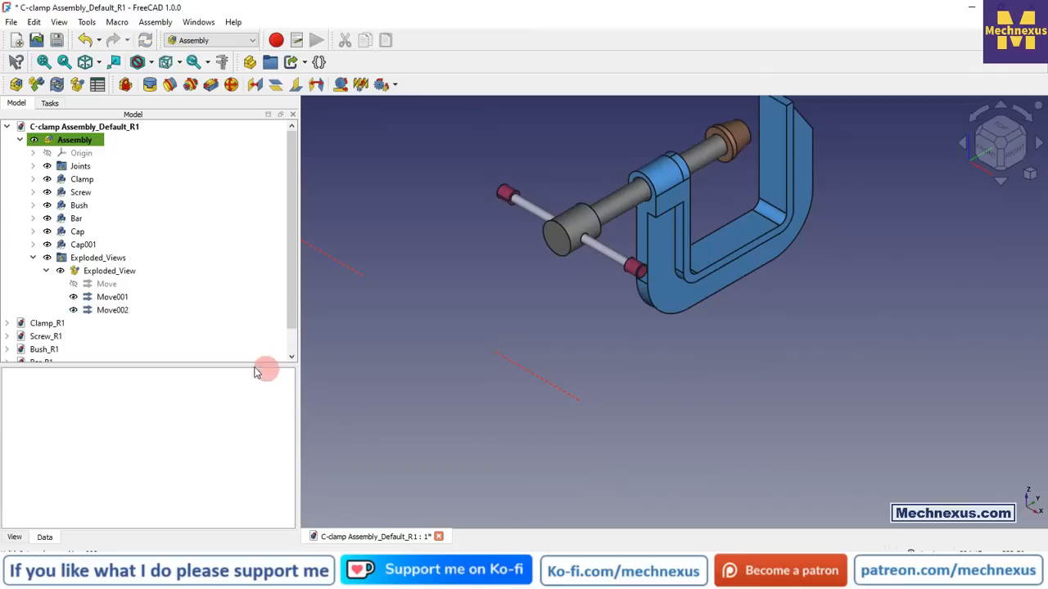
Step: Hide the path lines of Move001 and Move002 in the assembled view
left_click(113, 297)
key("space")
left_click(110, 311)
key("space")
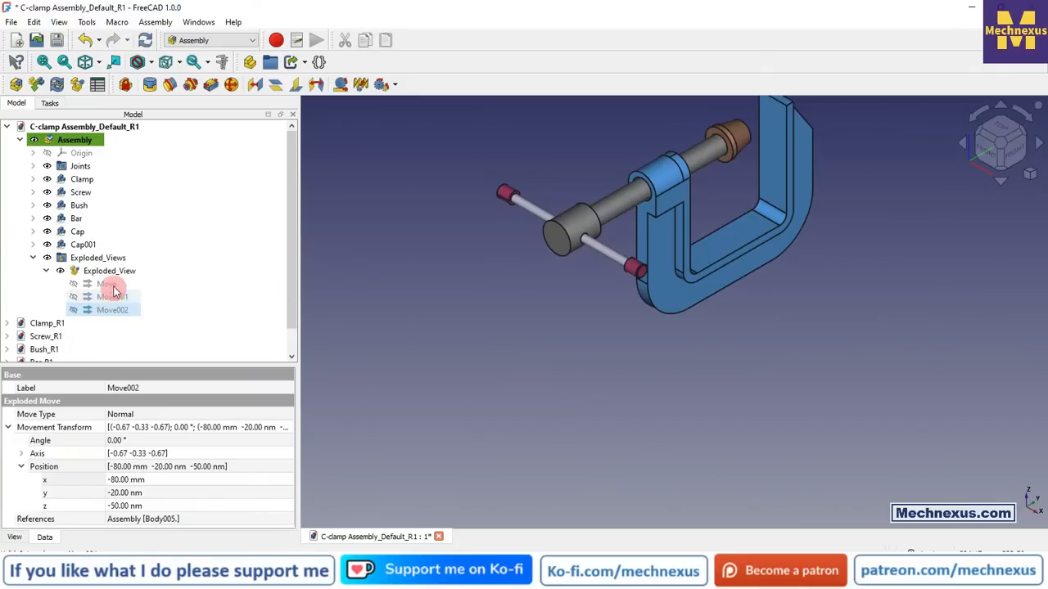
Step: Open the exploded view and examine the spacing of the parts from the top and in isometric view
double_click(111, 272)
left_click_drag(620, 346, 583, 366)
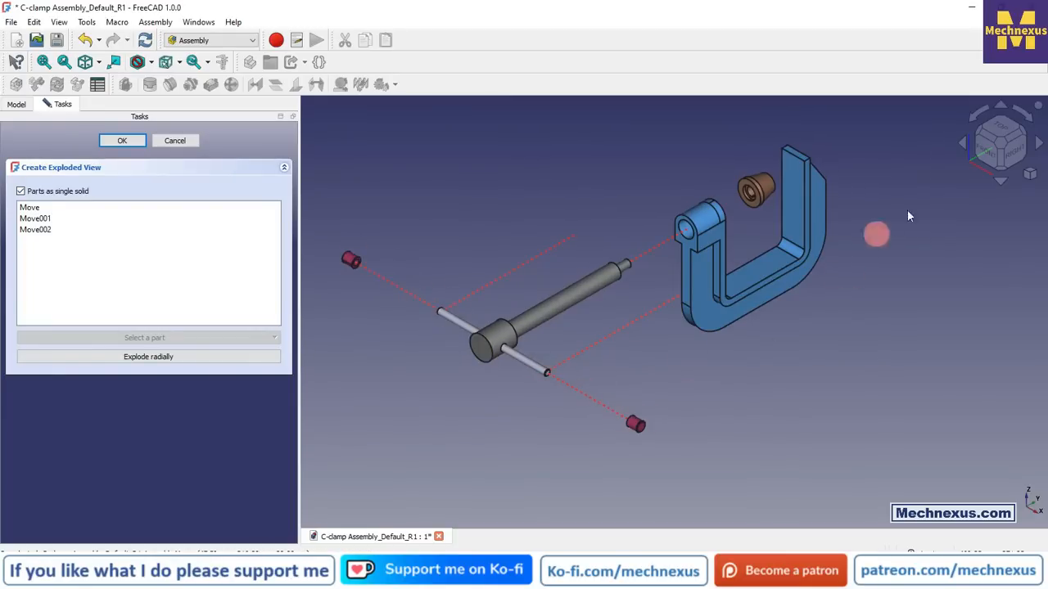
left_click(1002, 130)
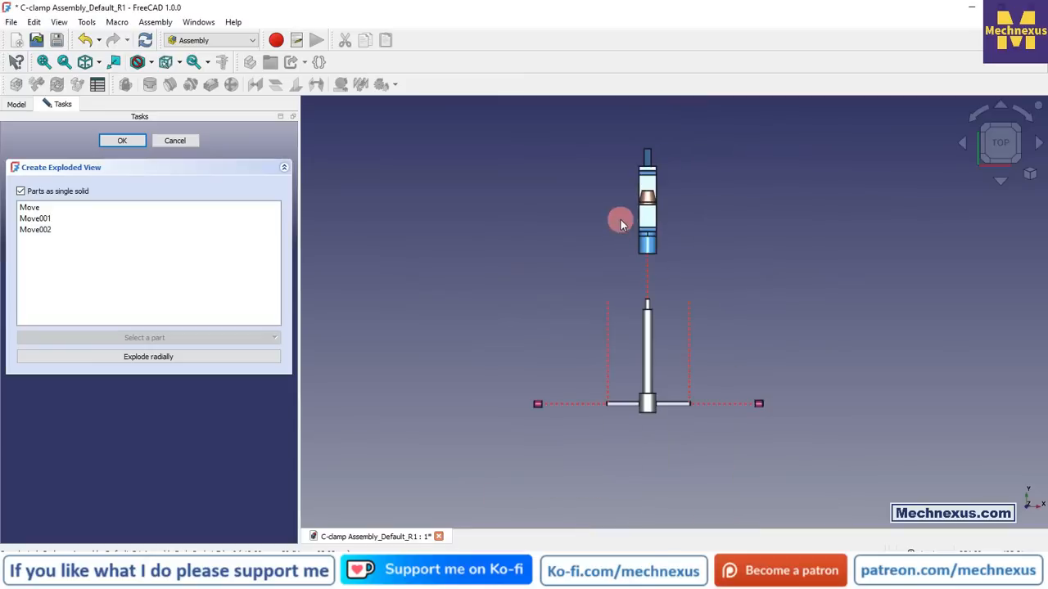
middle_click_drag(599, 465, 512, 411)
left_click(1030, 173)
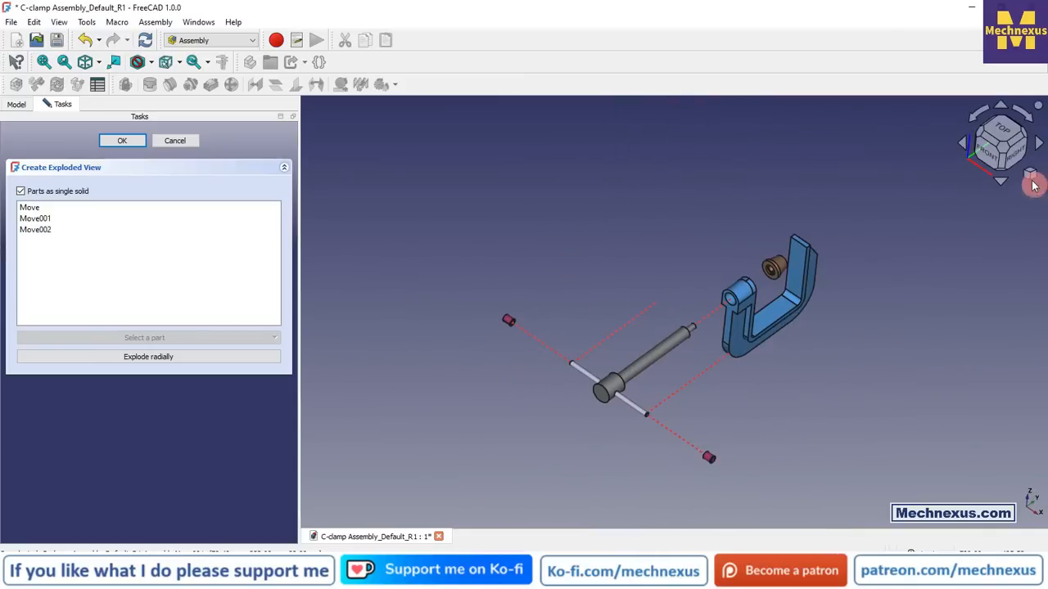
Step: Accept the exploded view with its three moves and return to the assembled C-clamp for a closer look
left_click(942, 215)
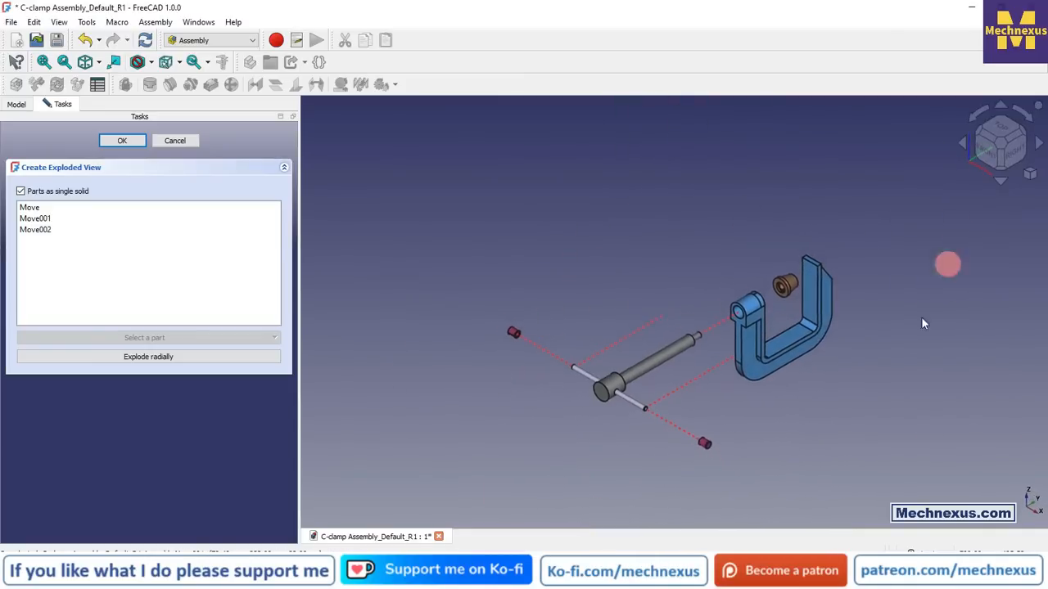
scroll(461, 253, "down", 2)
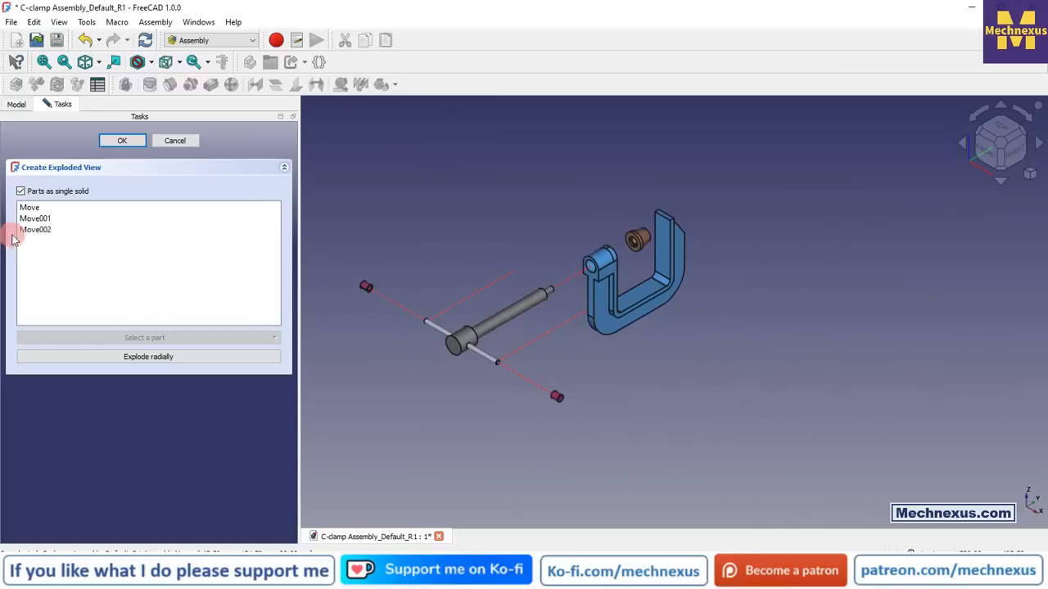
left_click(123, 140)
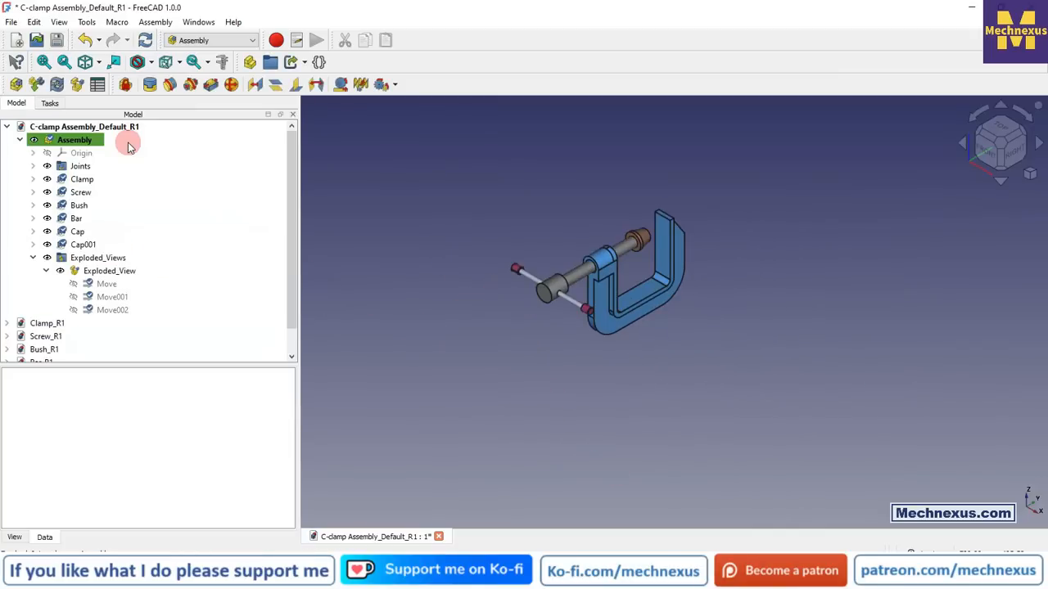
scroll(474, 228, "up", 2)
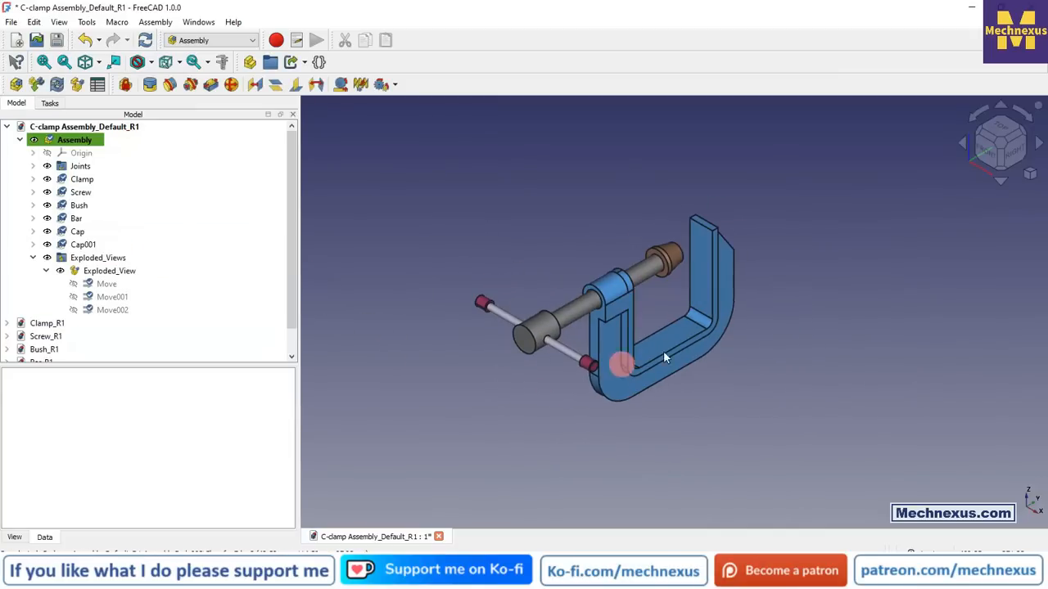
scroll(603, 297, "up", 3)
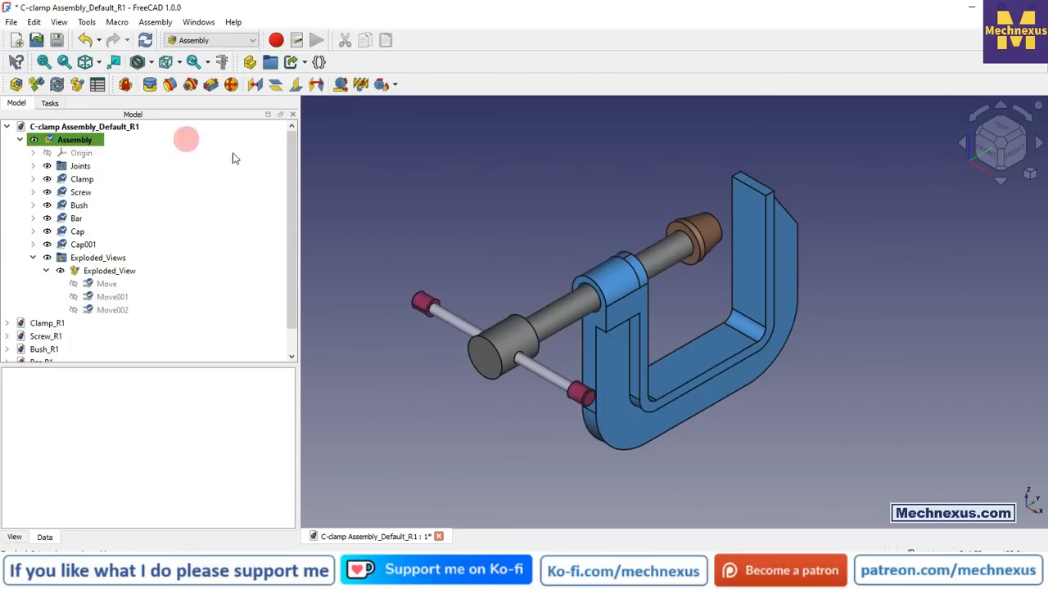
scroll(472, 227, "down", 1)
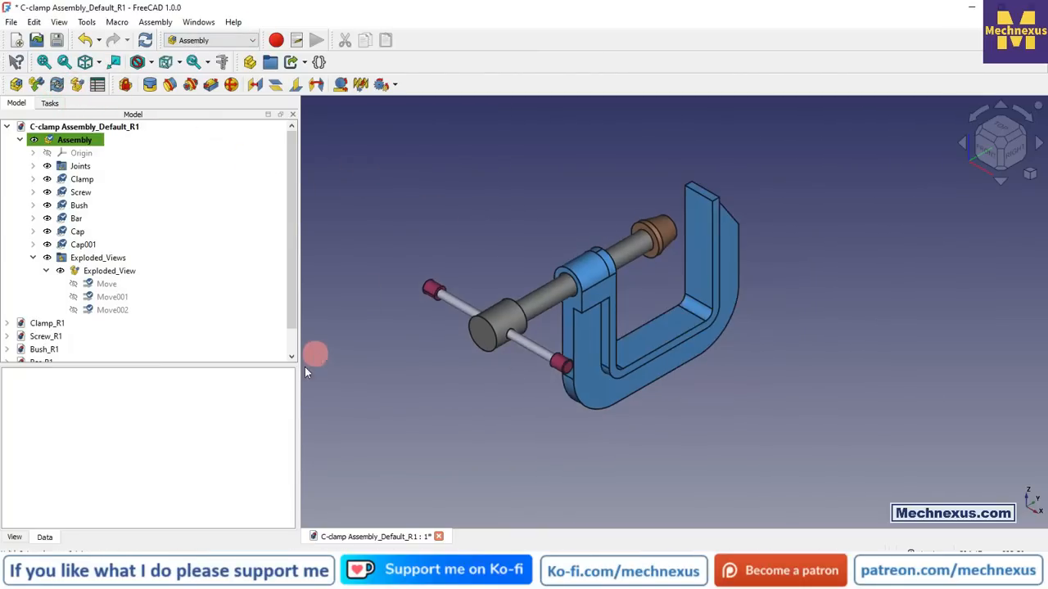